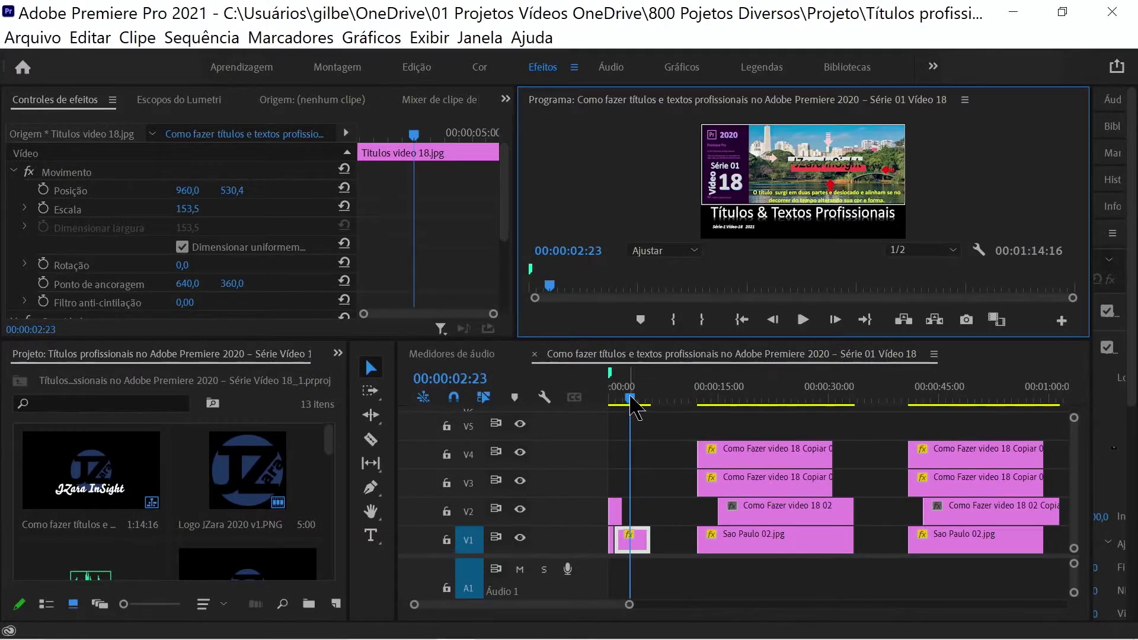
- Scrub the playhead to about 00:00:43:06 over the second Sao Paulo 02.jpg section
mouse_move(631, 400)
left_mouse_down()
mouse_move(726, 420)
mouse_move(794, 410)
mouse_move(927, 442)
left_mouse_up()
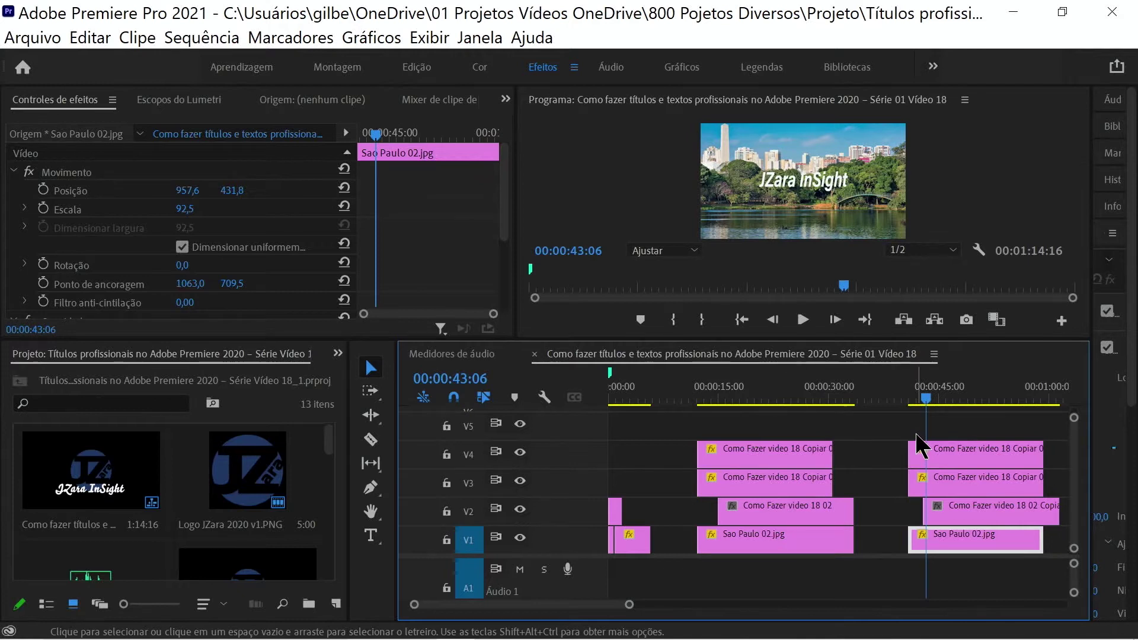
- At 00:00:45:10, inspect the plain, grey-bar and red-bar JZara InSight titles in the title designer
left_click_drag(923, 400, 941, 404)
double_click(978, 510)
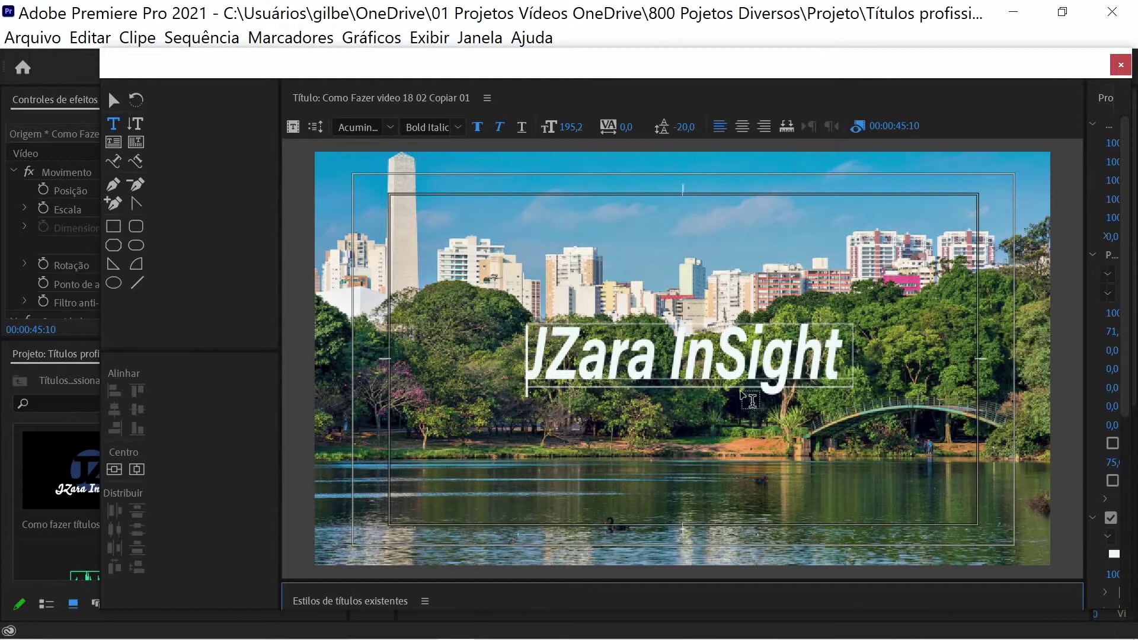
key("ctrl+w")
double_click(1002, 490)
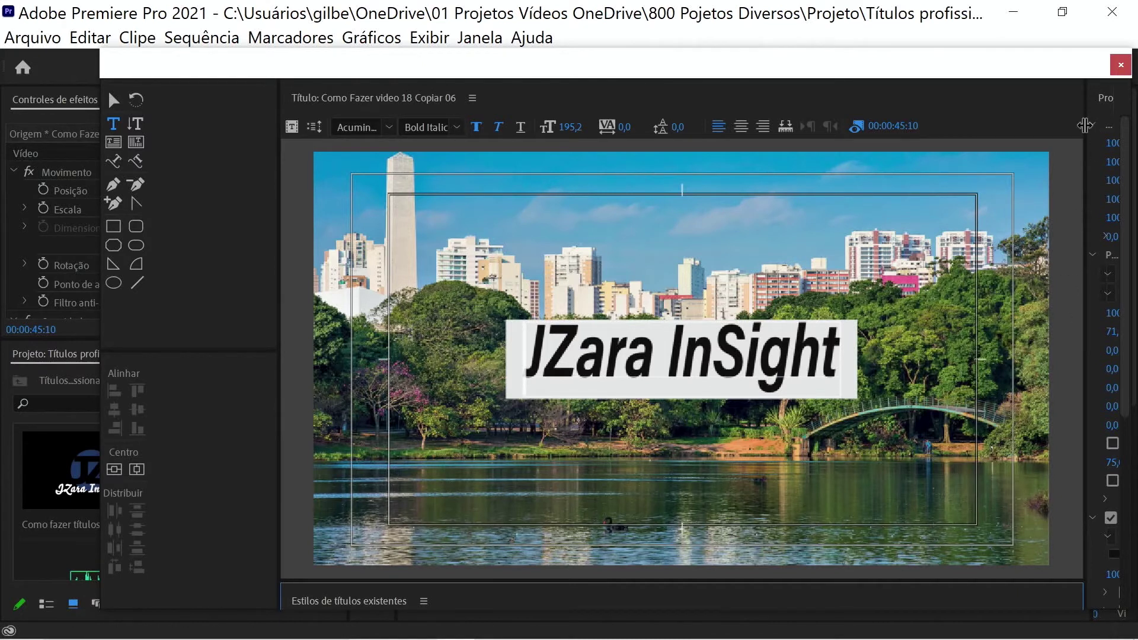
key("ctrl+w")
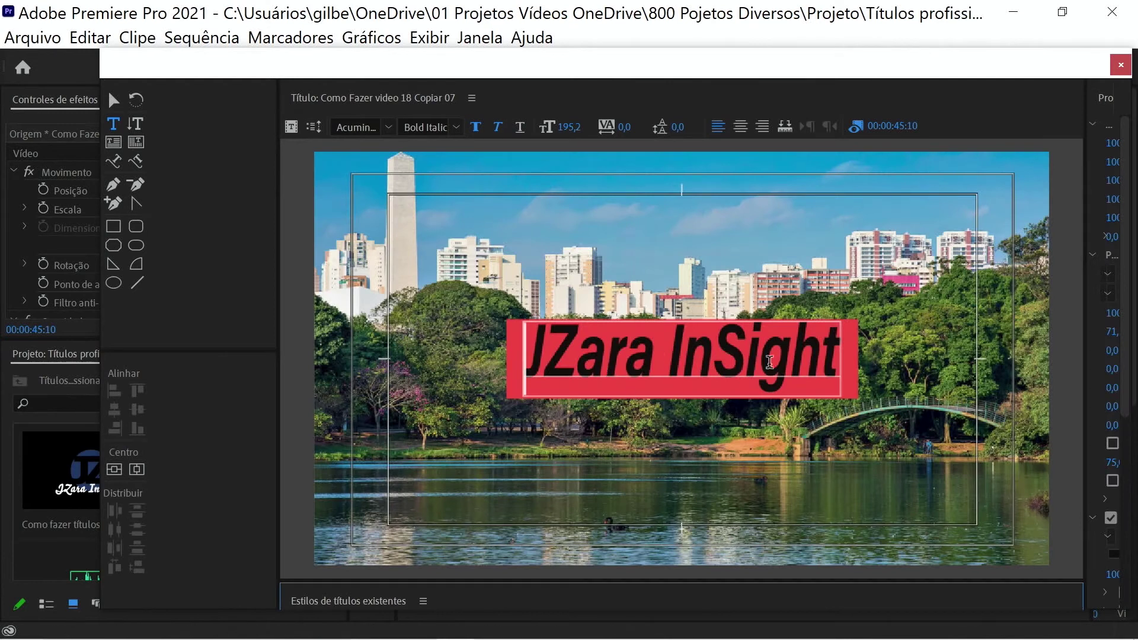
left_click(1120, 65)
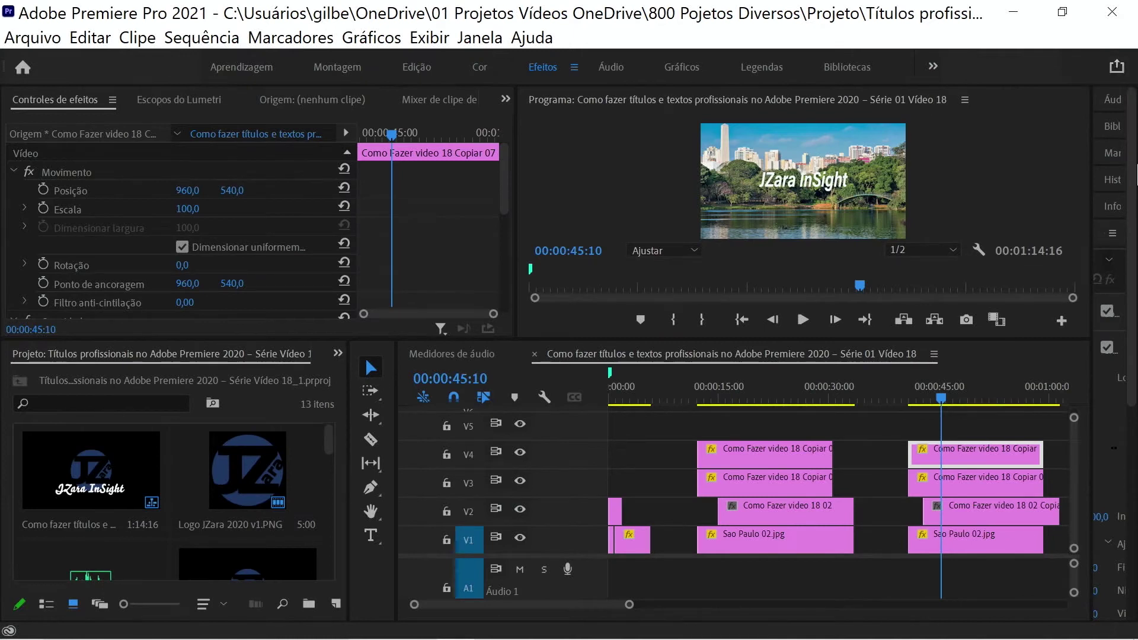
- At 00:00:40:21, shift the grey-bar V3 title's Position X to 940
left_click(996, 489)
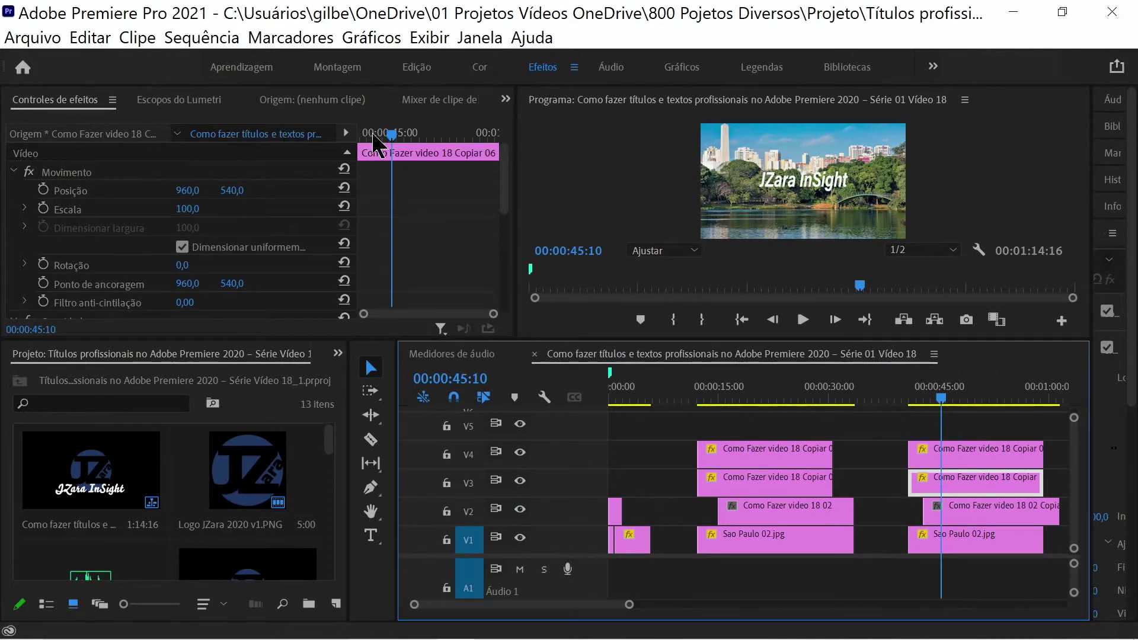
left_click_drag(390, 134, 364, 184)
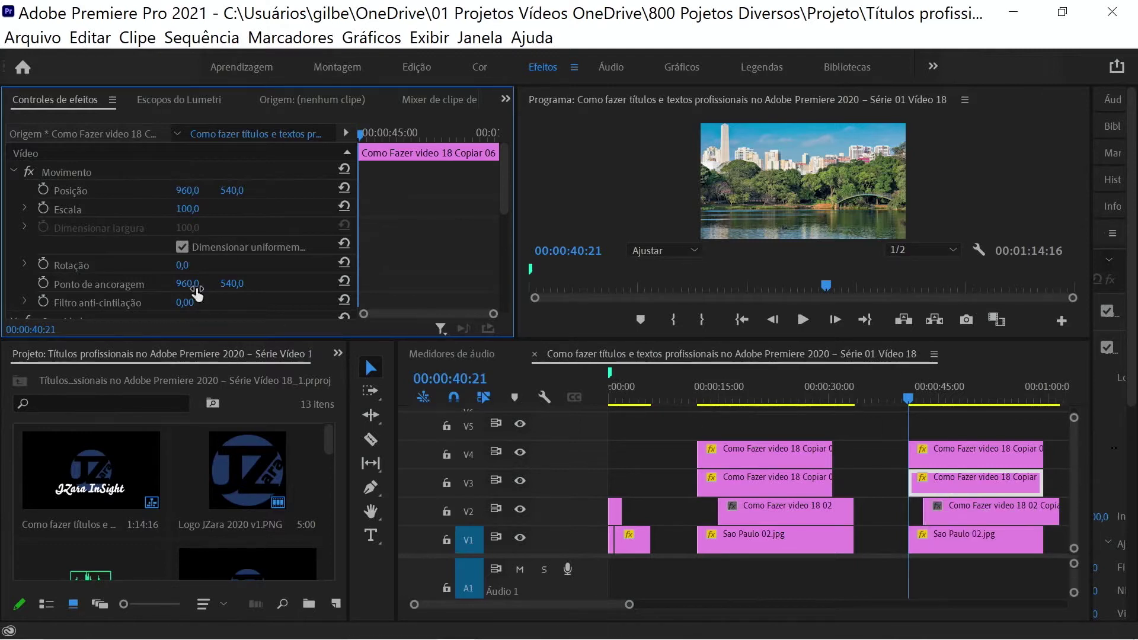
left_click(188, 191)
type("9")
key("Return")
- Set the red-bar V4 title's Position X to 980
left_click(929, 446)
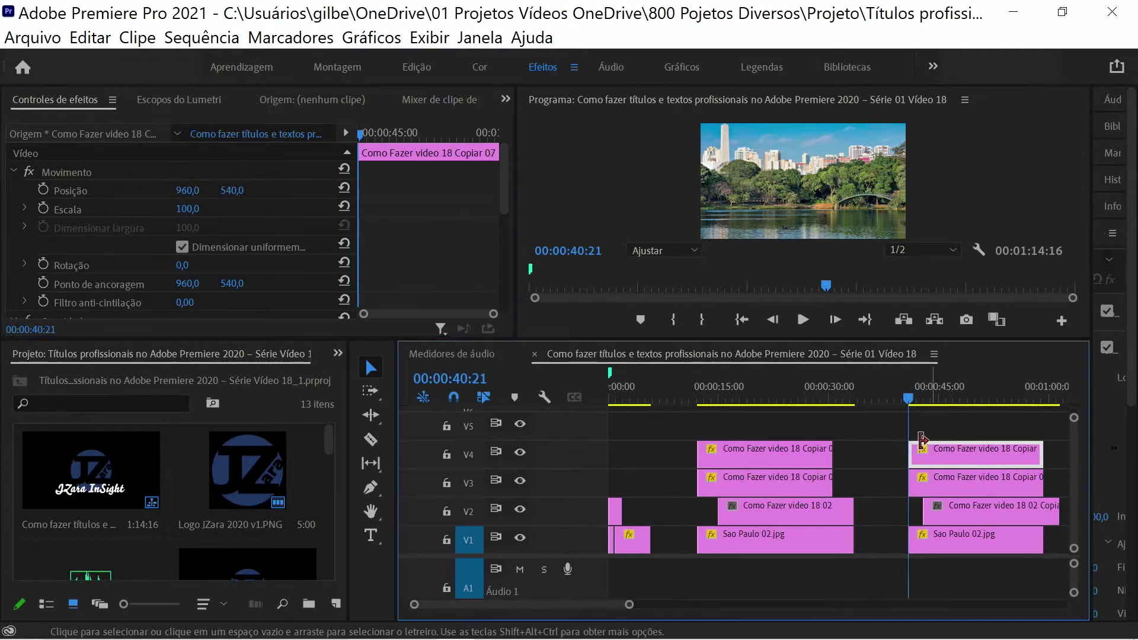
left_click(192, 199)
left_click(188, 190)
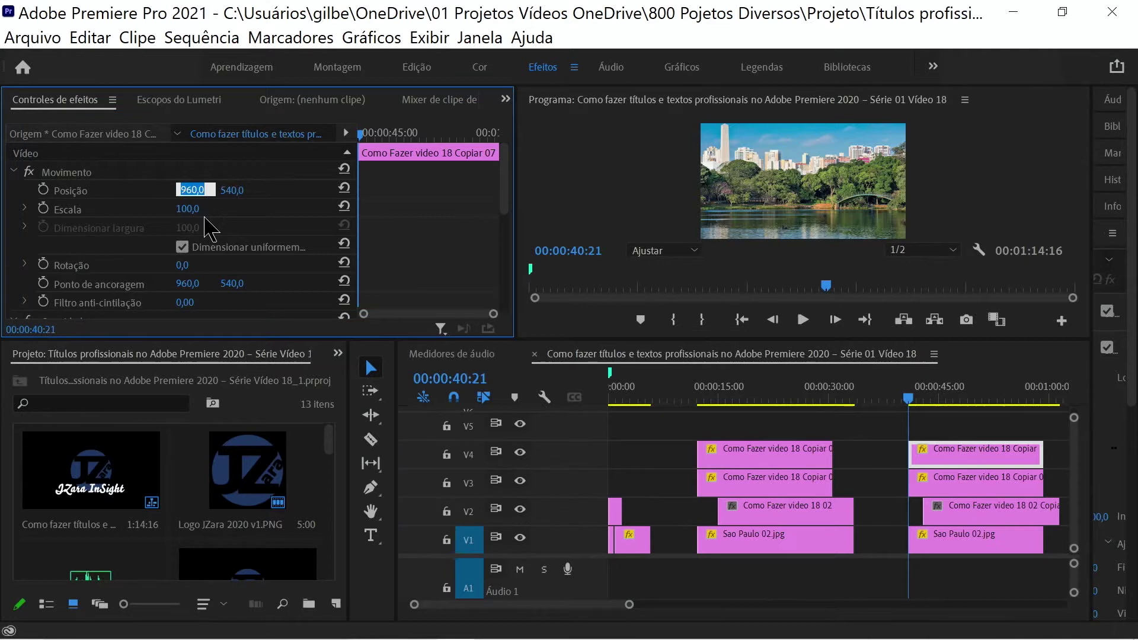
type("980")
key("Return")
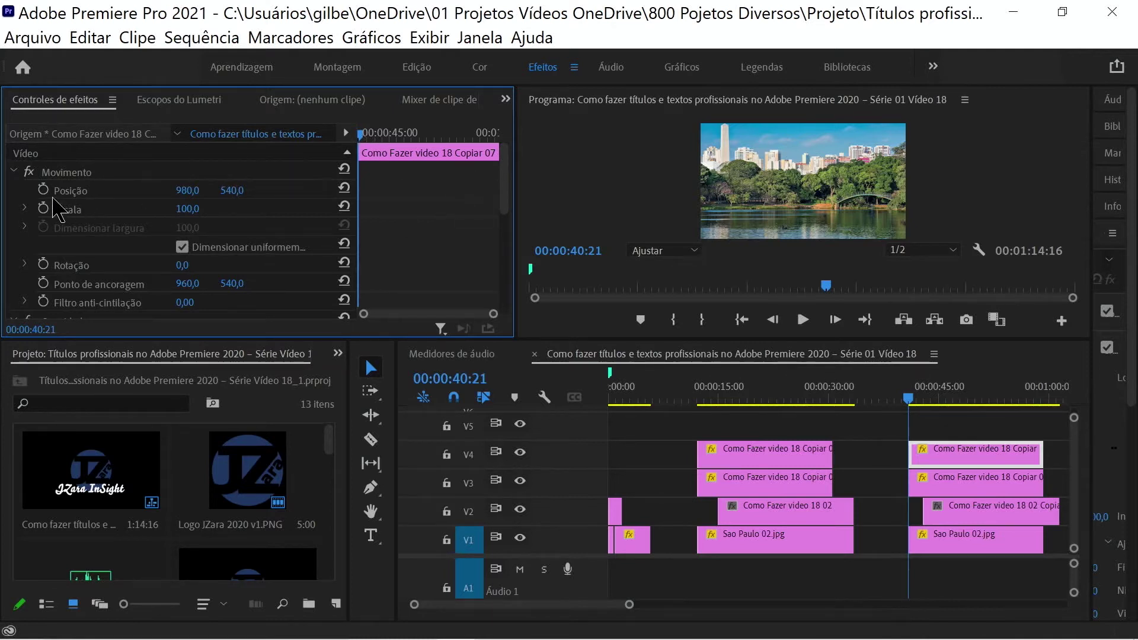
- Add a starting Mask Path keyframe on the grey-bar V3 title's Mask (1)
key("ctrl+Down")
scroll(279, 255, "down", 5)
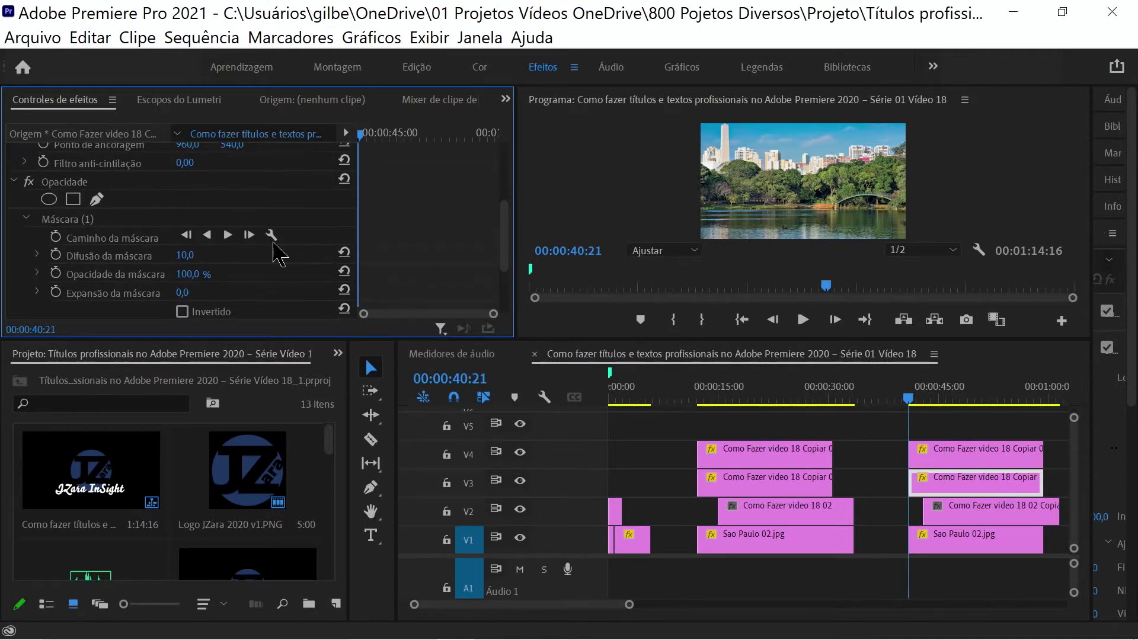
left_click(69, 222)
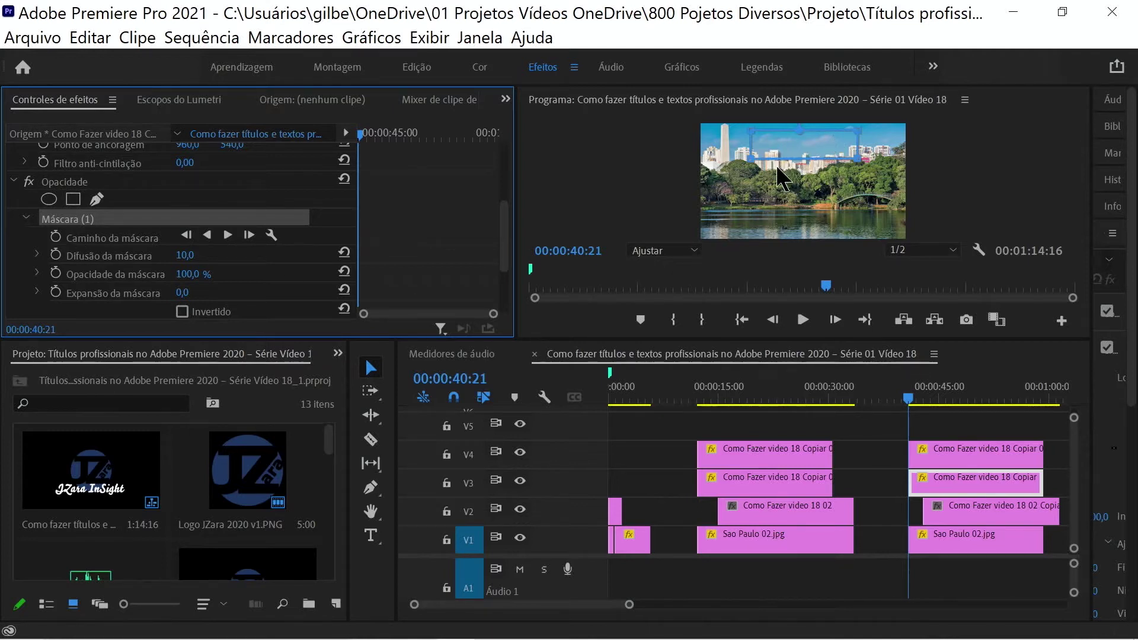
left_click(56, 238)
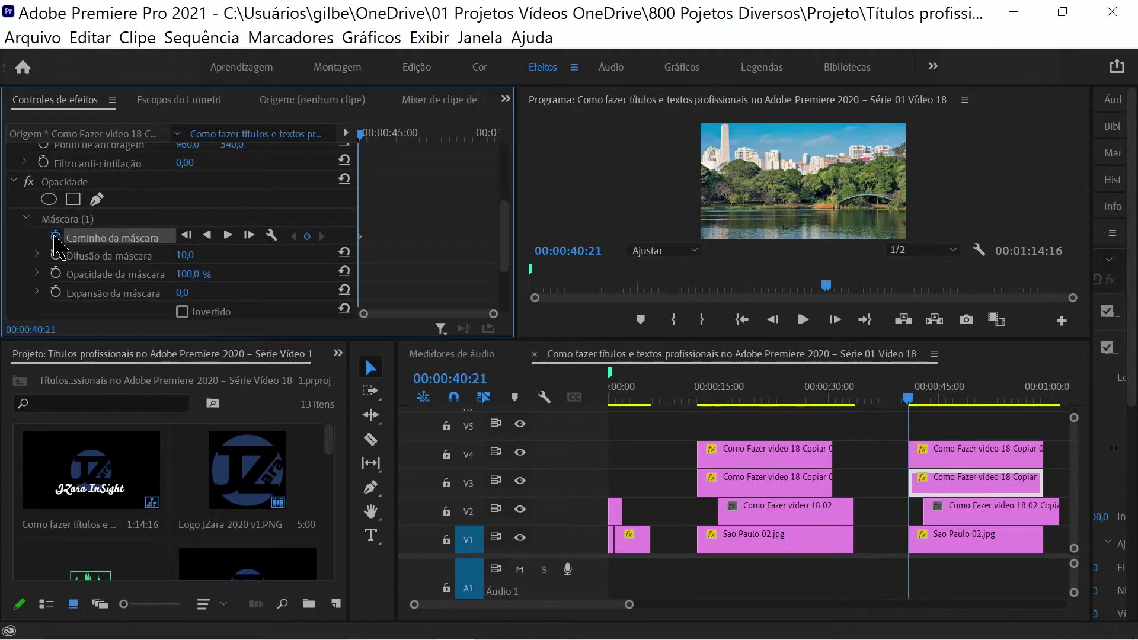
- Add starting Position and Mask Path keyframes on the red-bar V4 title
left_click(976, 450)
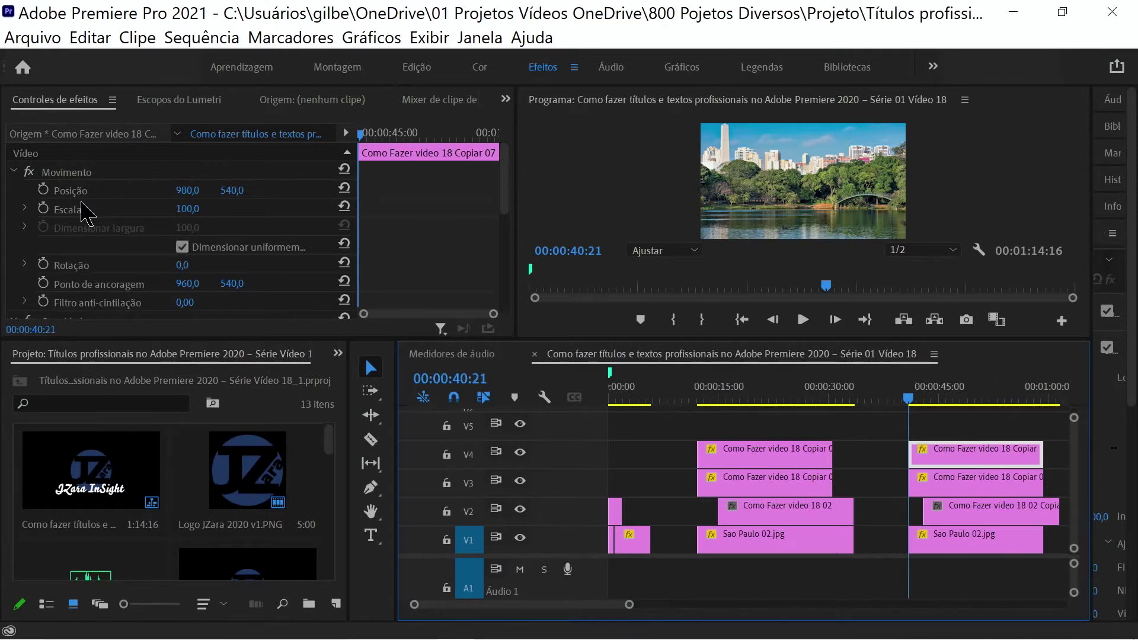
left_click(43, 198)
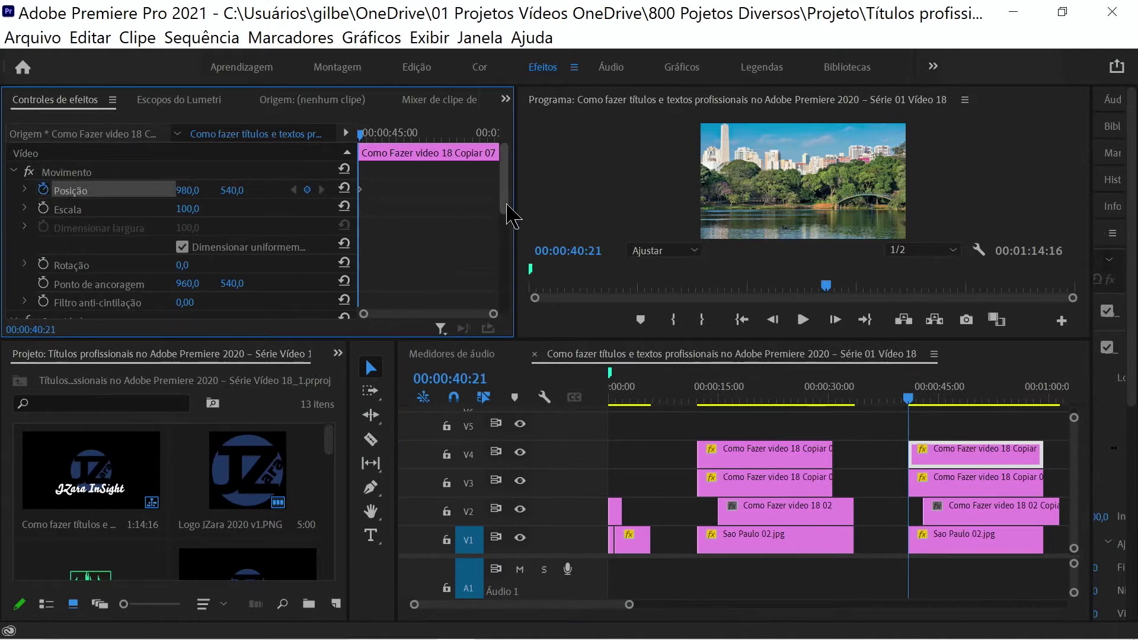
left_click_drag(504, 211, 503, 244)
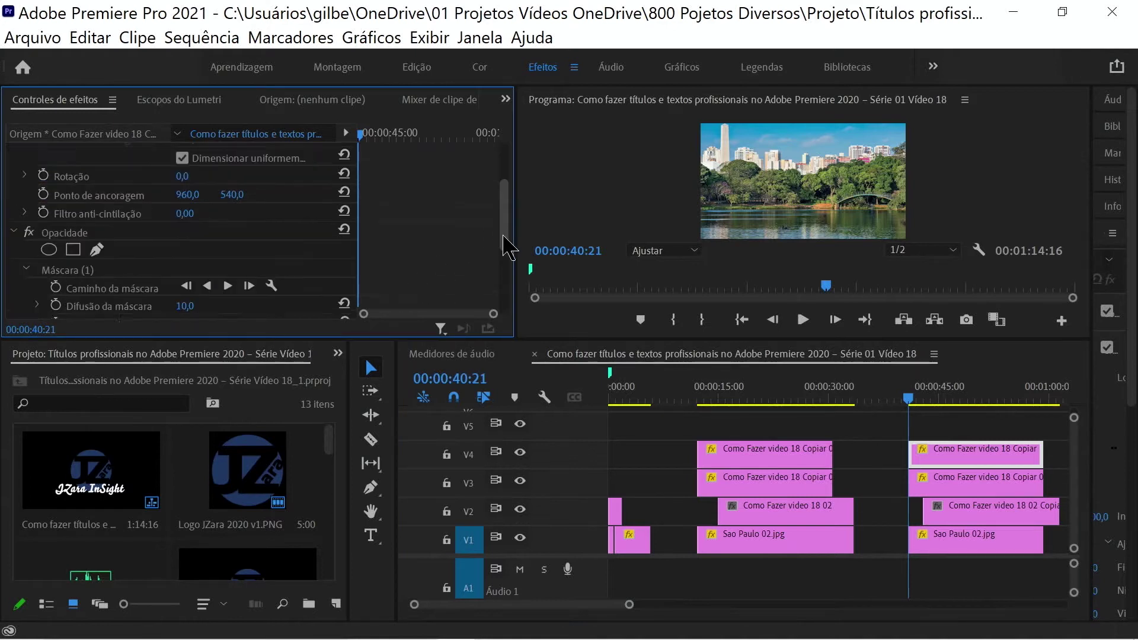
left_click(59, 284)
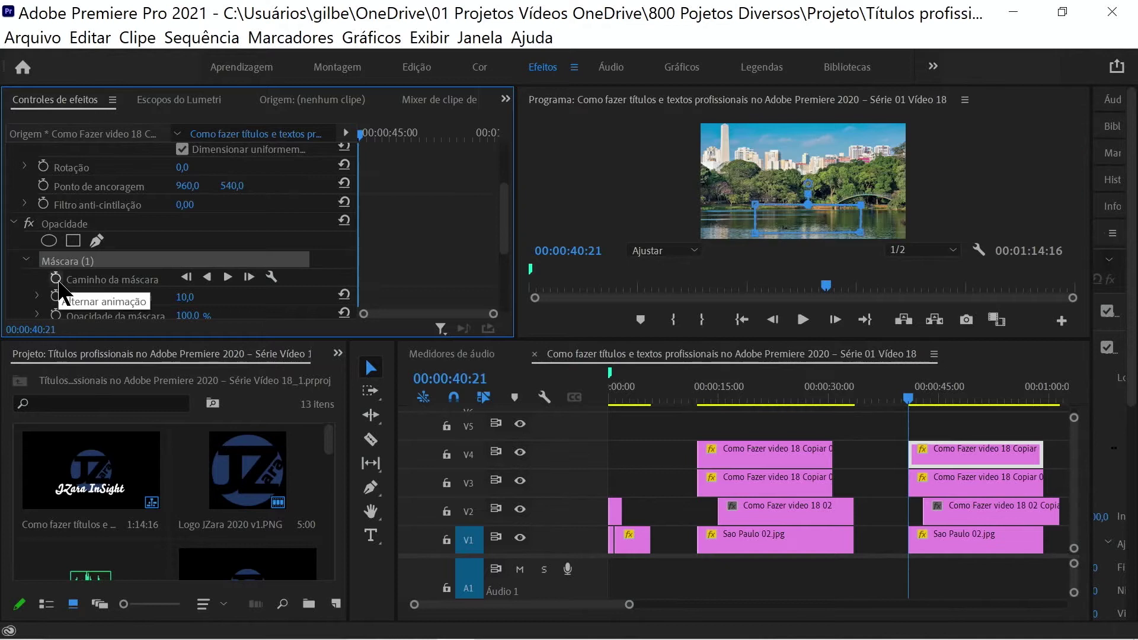
left_click(58, 282)
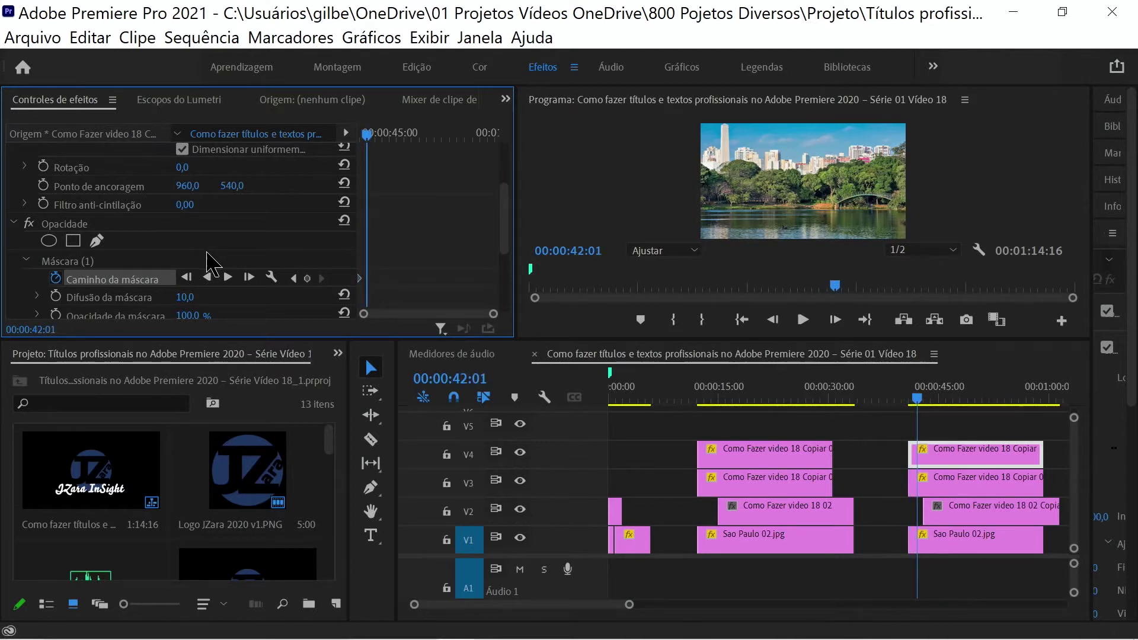
- Move the grey-bar title's mask down to frame the JZara InSight text
left_click(979, 483)
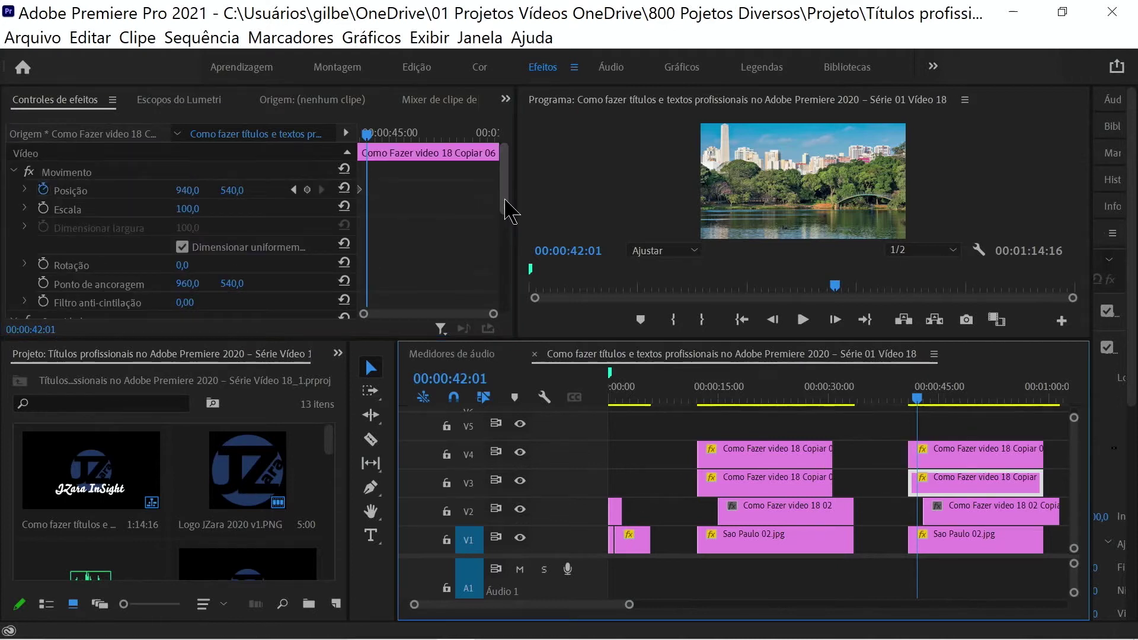
left_click_drag(506, 201, 508, 261)
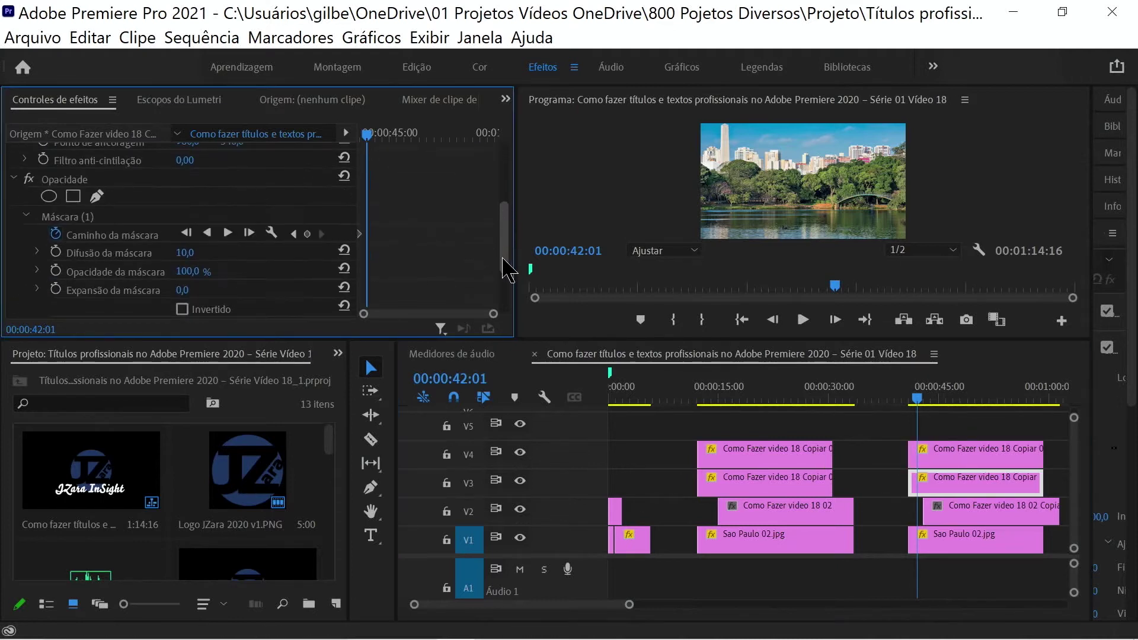
left_click(67, 217)
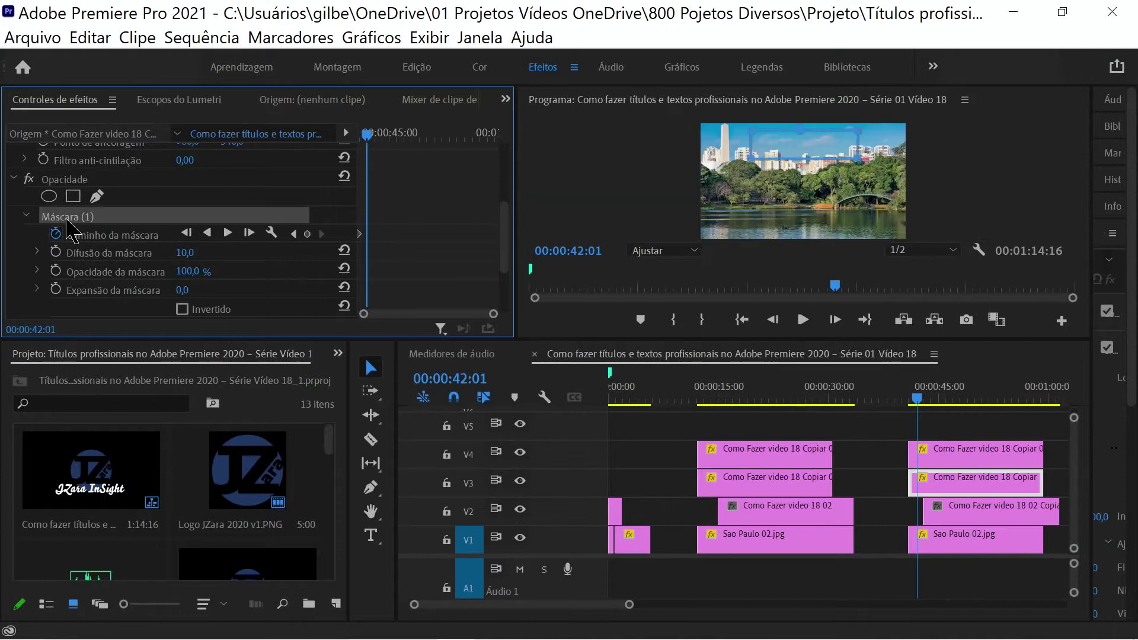
left_click(603, 201)
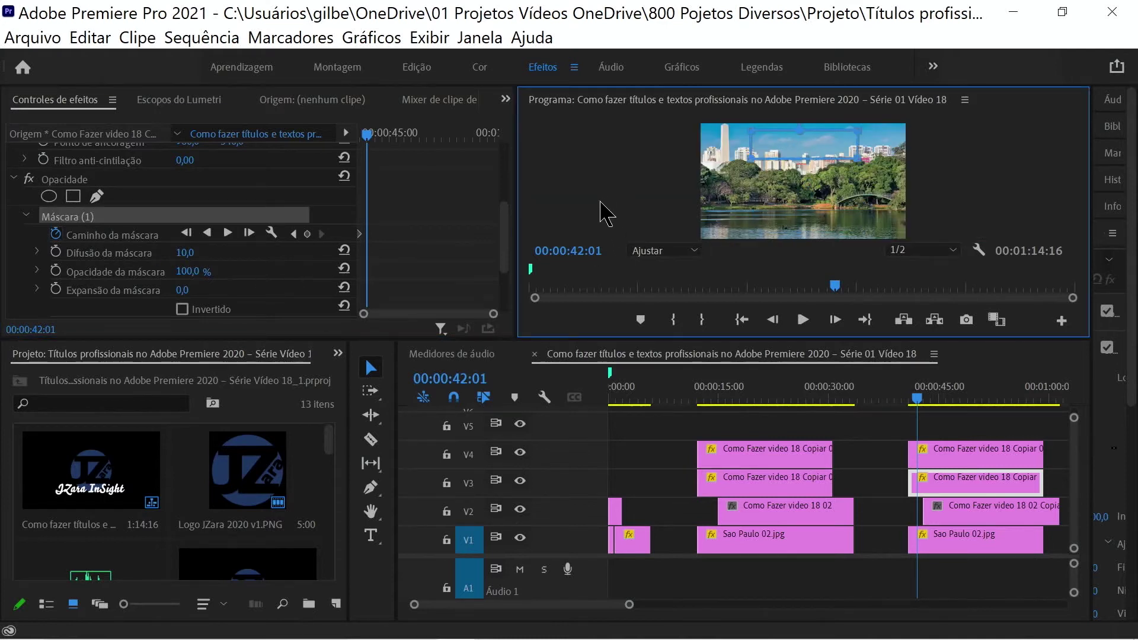
key("grave")
left_click_drag(606, 211, 600, 285)
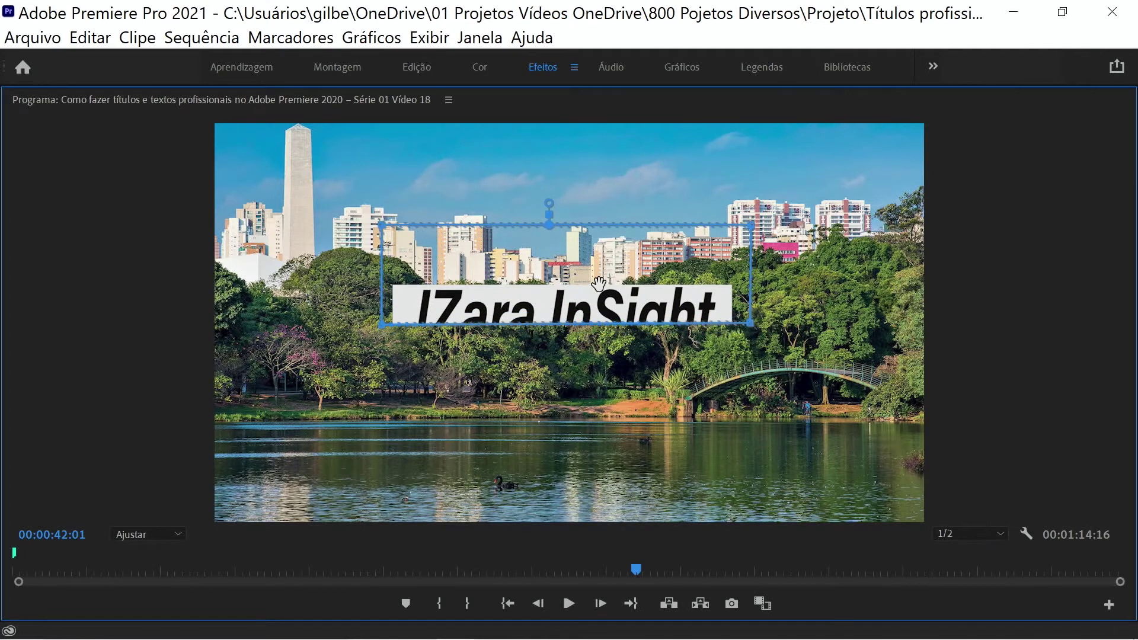
left_click_drag(599, 285, 597, 278)
key("grave")
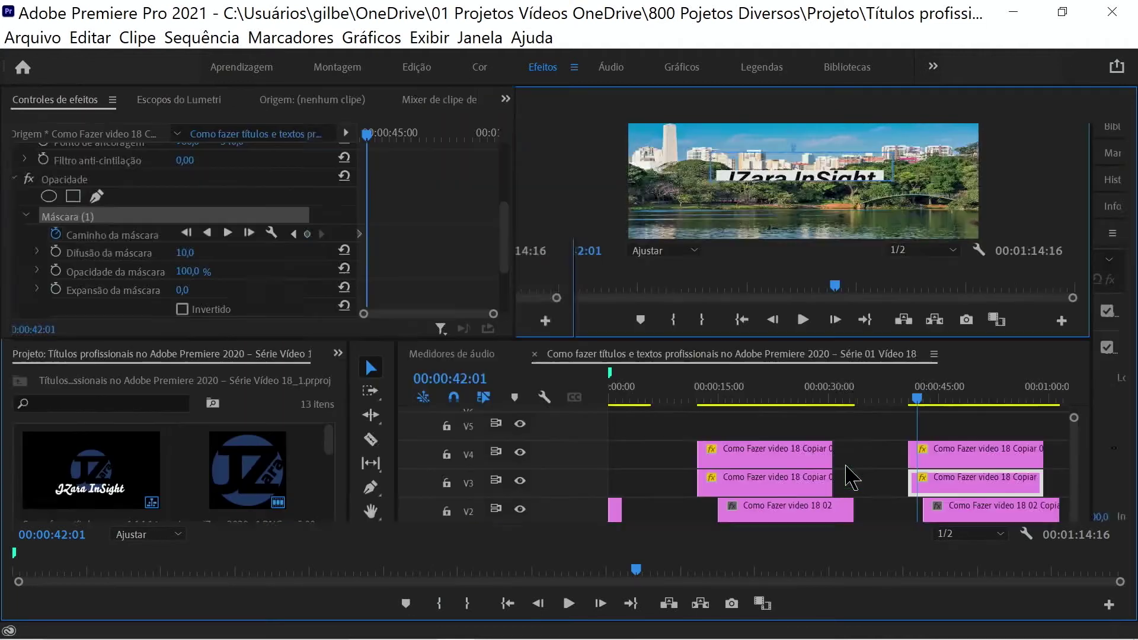
- Drag the red-bar title's mask up over the title to reveal the red bar
left_click(972, 453)
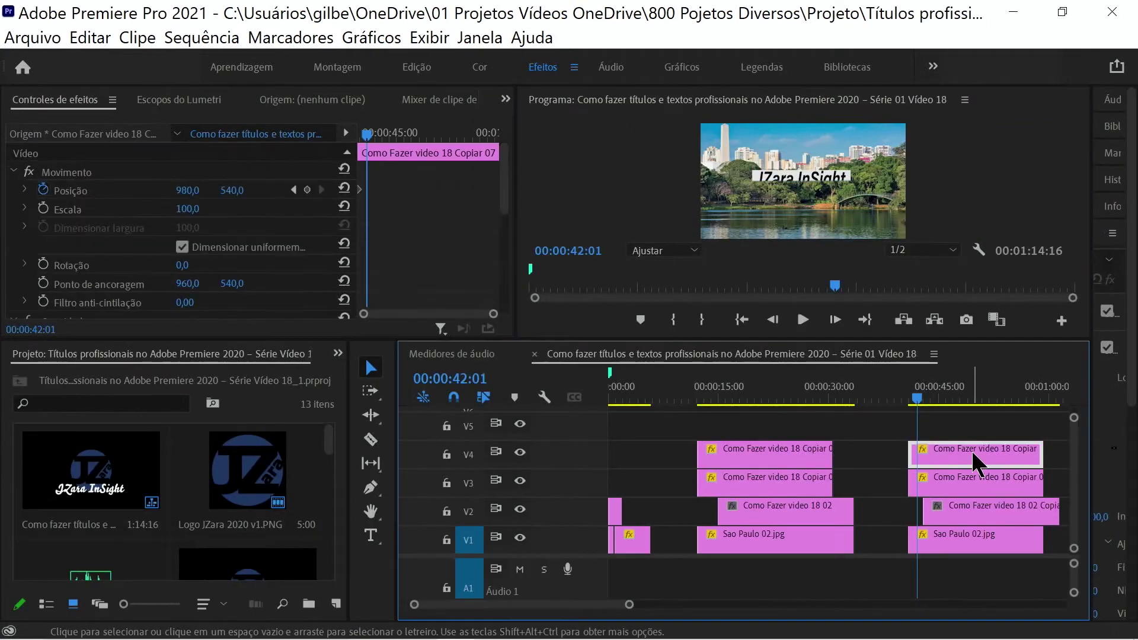
scroll(431, 296, "down", 3)
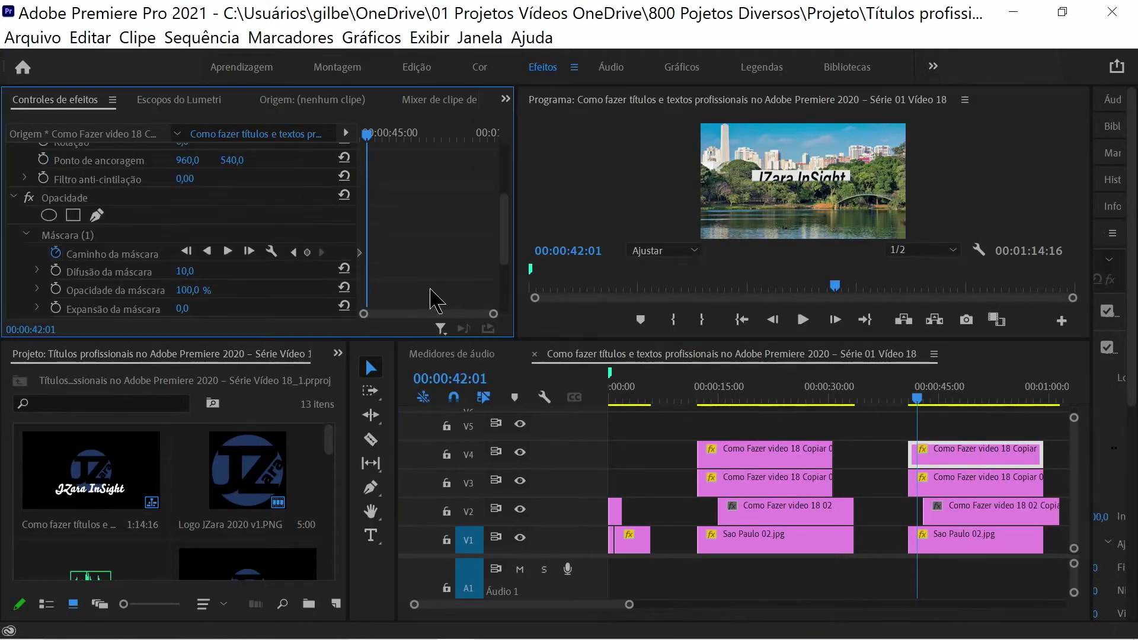
left_click(75, 238)
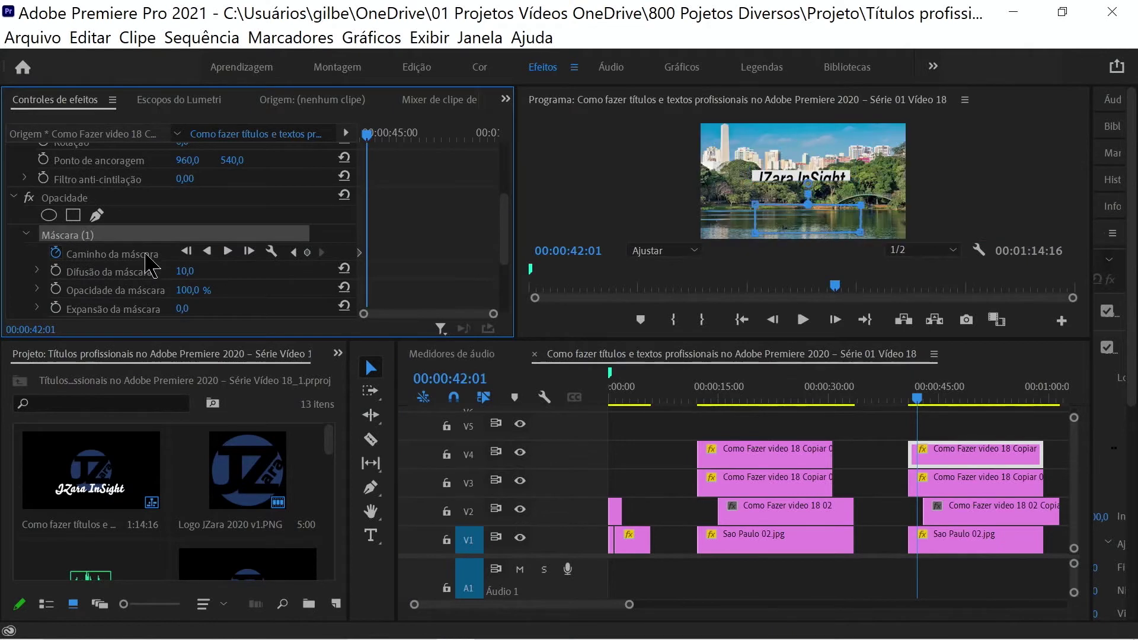
key("grave")
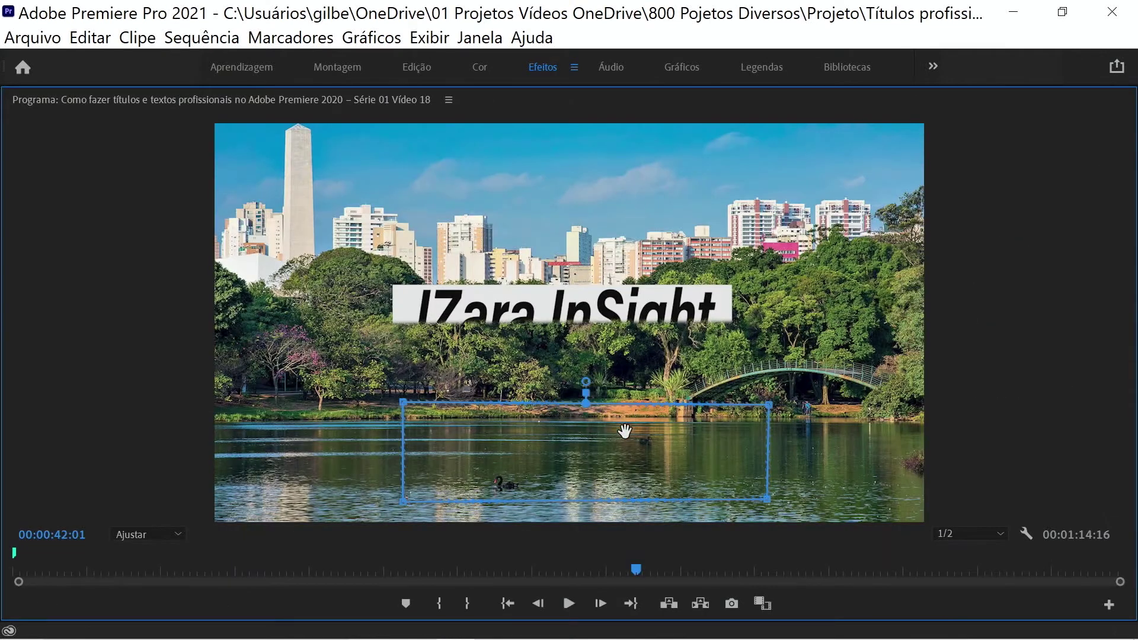
left_click_drag(624, 432, 616, 351)
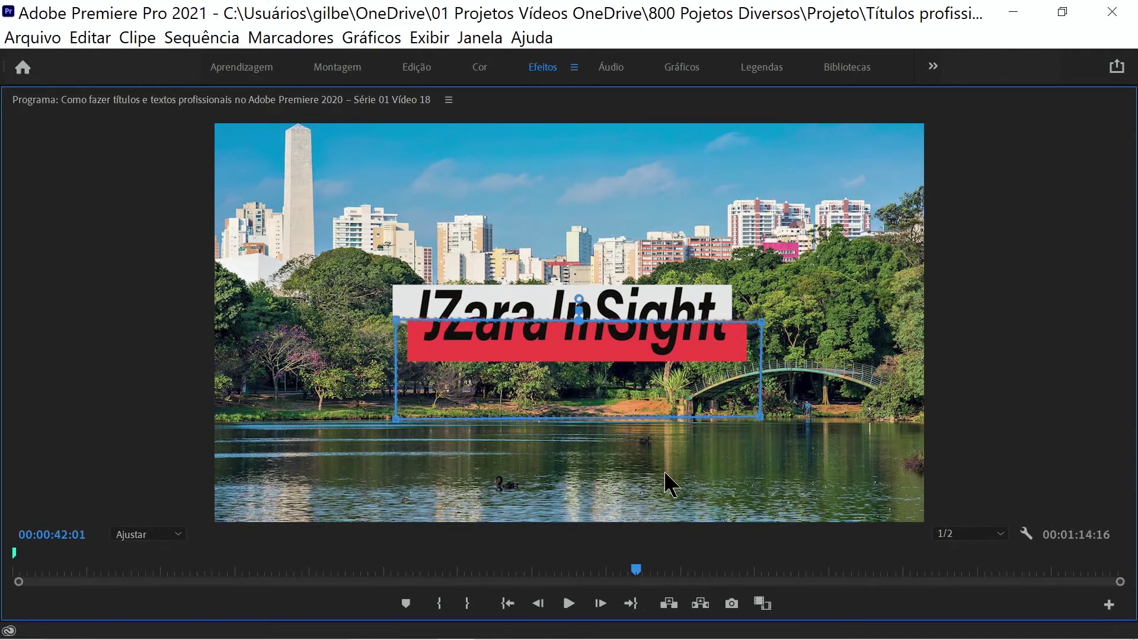
key("grave")
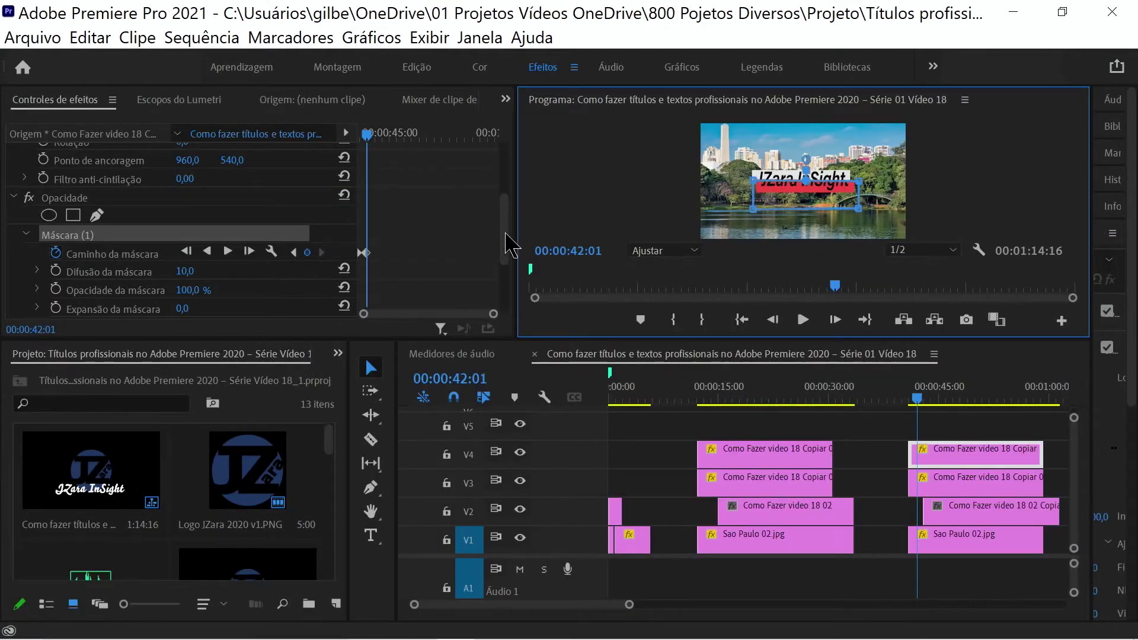
- Review the existing position keyframes on the V3 and V4 title clips
scroll(512, 234, "up", 1)
left_click(968, 477)
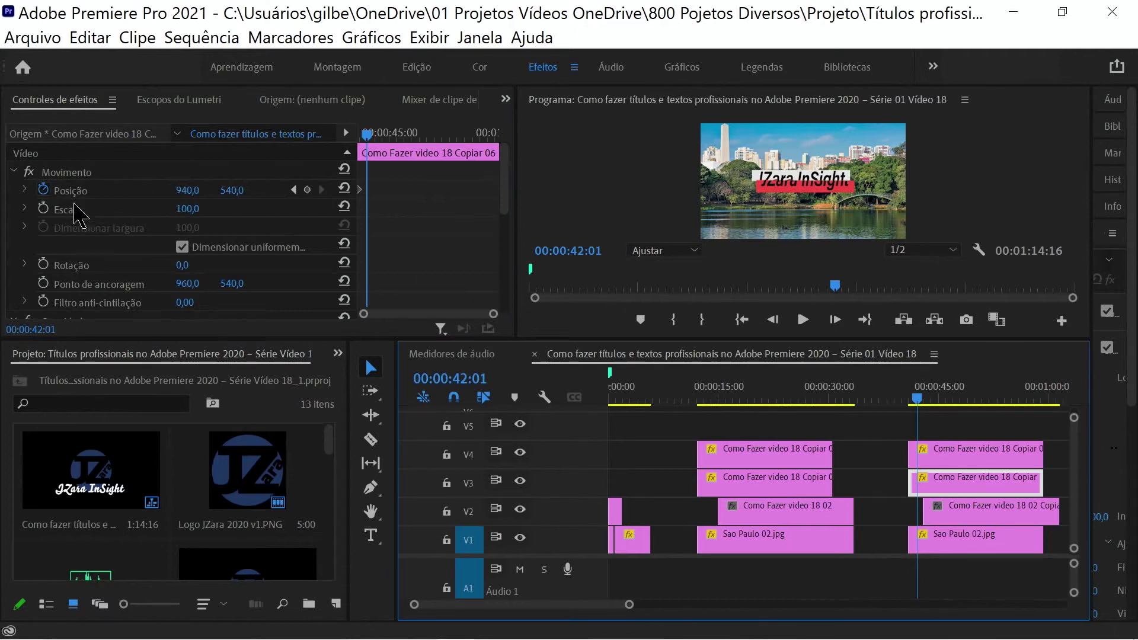
left_click(166, 191)
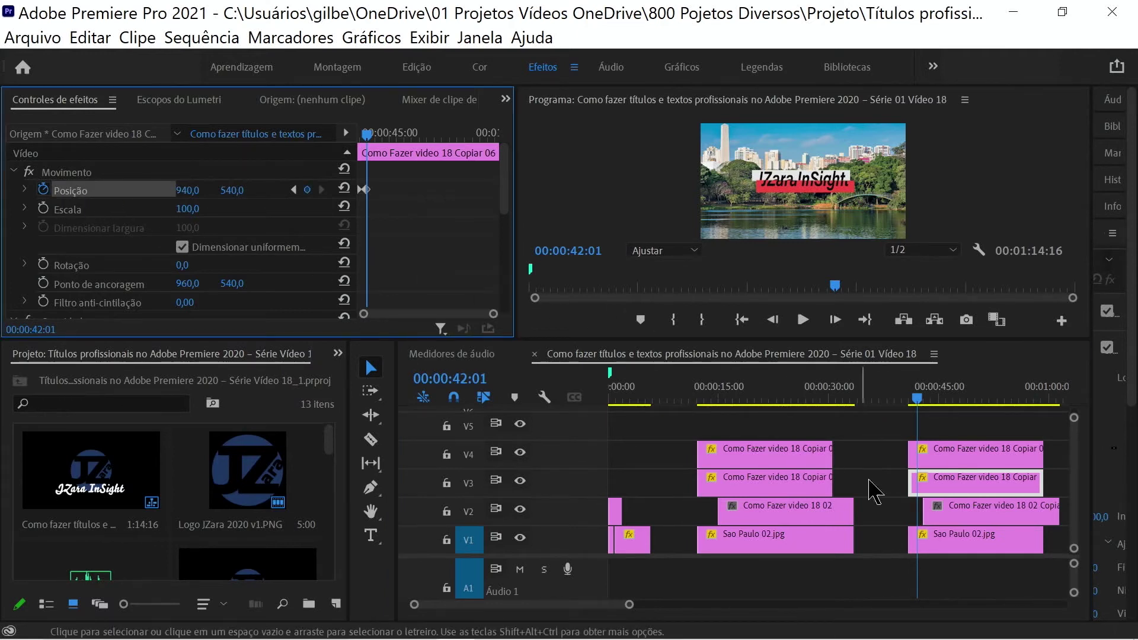
left_click(949, 461)
left_click(50, 196)
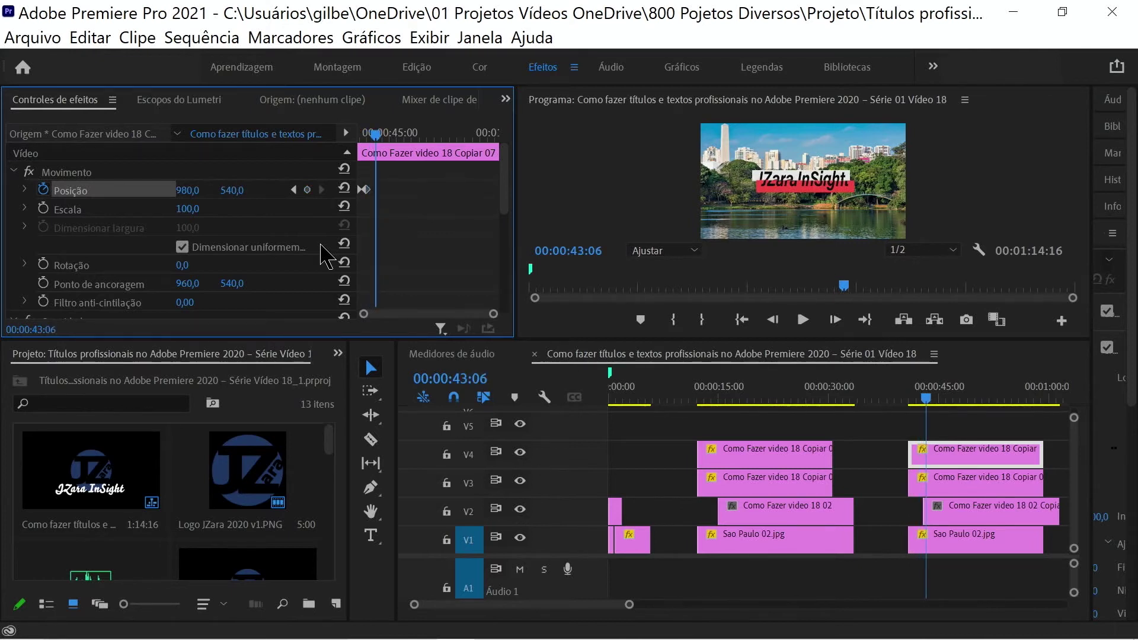
- Change the V3 title's Position X from 940 to 960, adding a keyframe
left_click(953, 485)
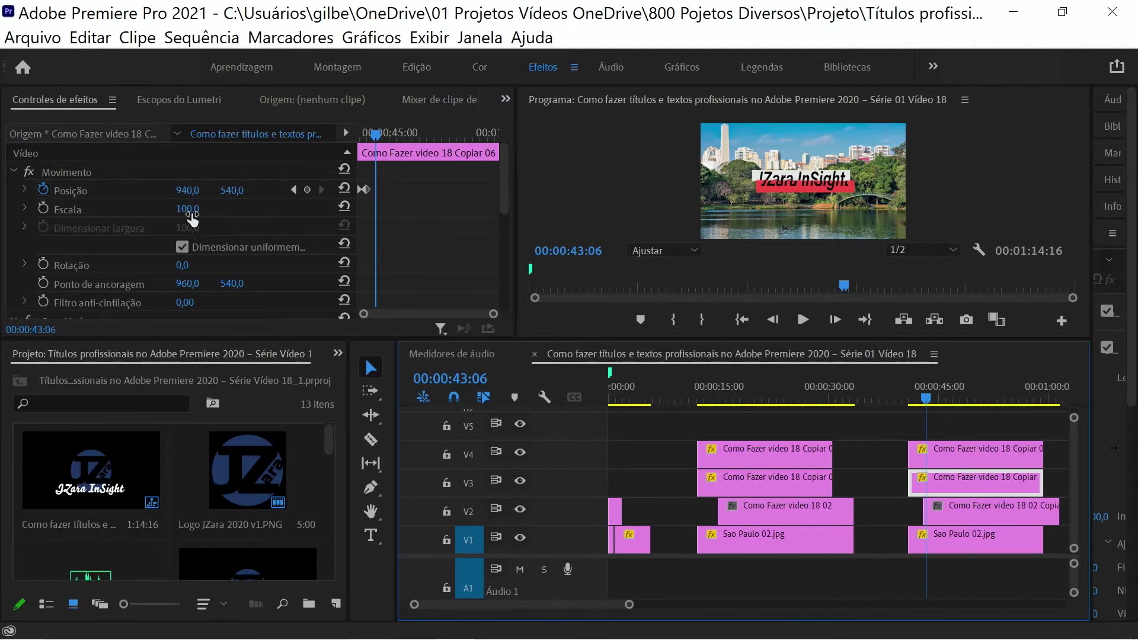
left_click(189, 191)
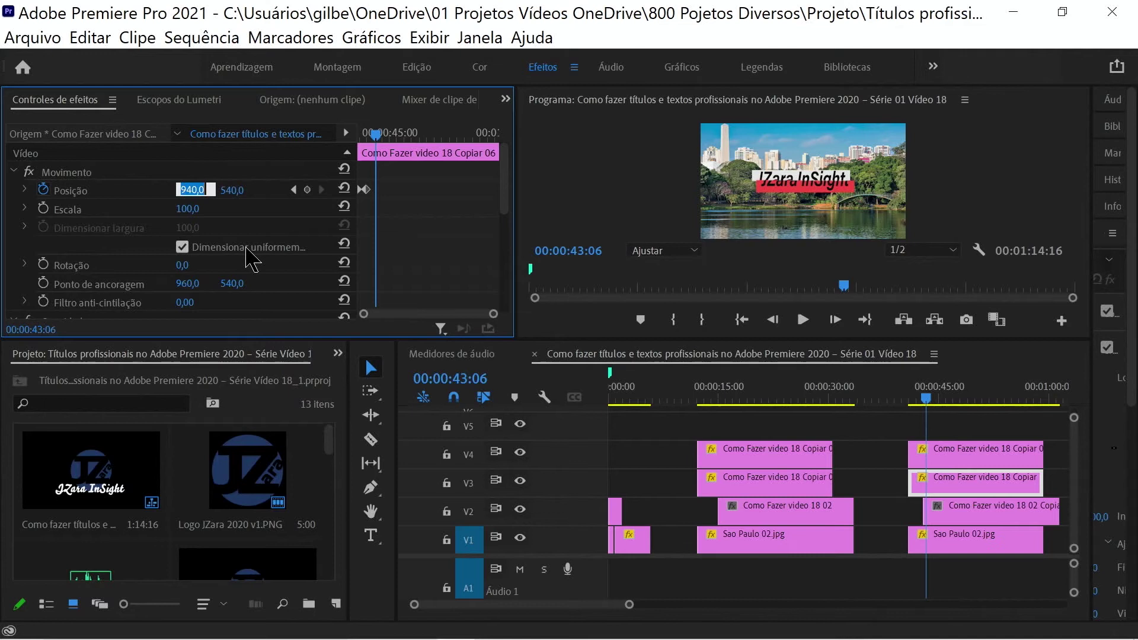
type("960")
key("Return")
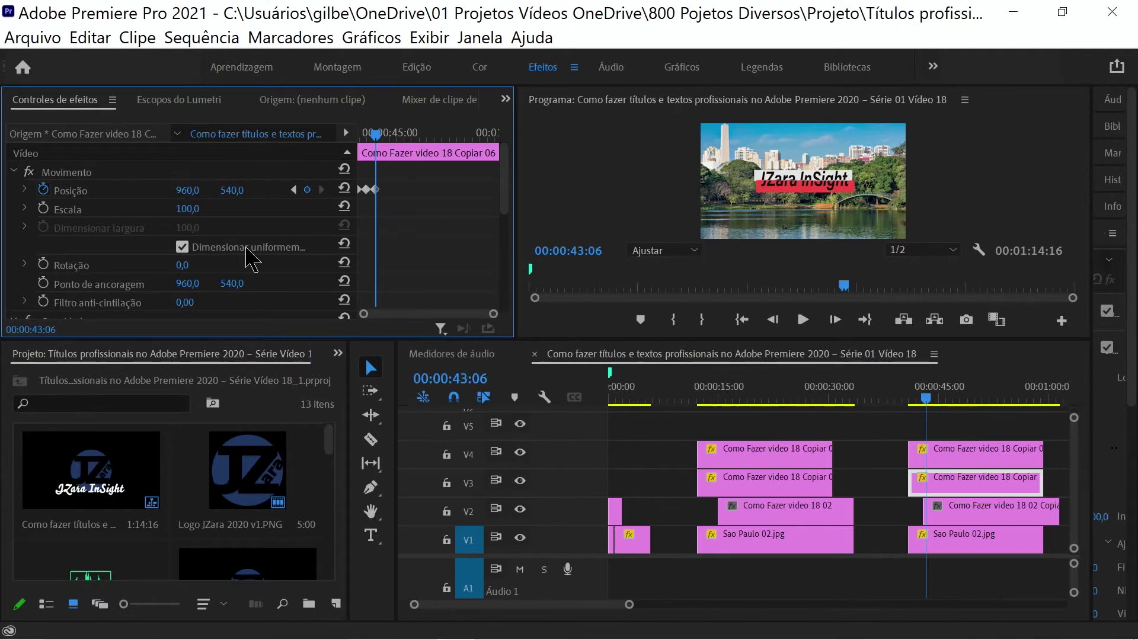
- Change the V4 title's Position X from 980 to 960, adding a keyframe
left_click(962, 454)
left_click(187, 190)
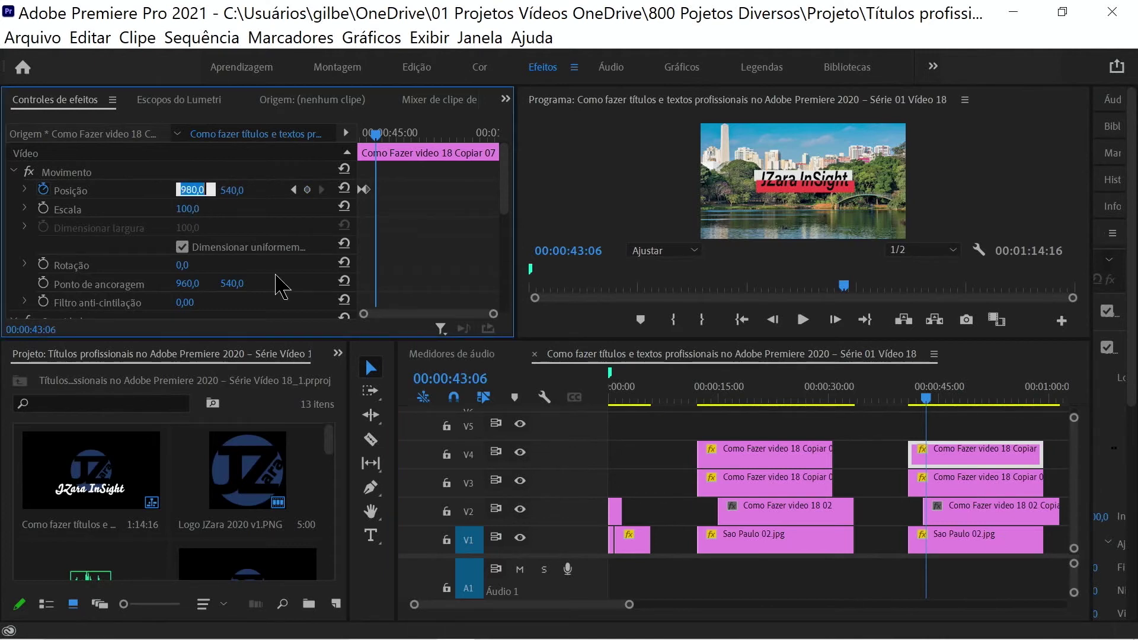
type("960")
key("Return")
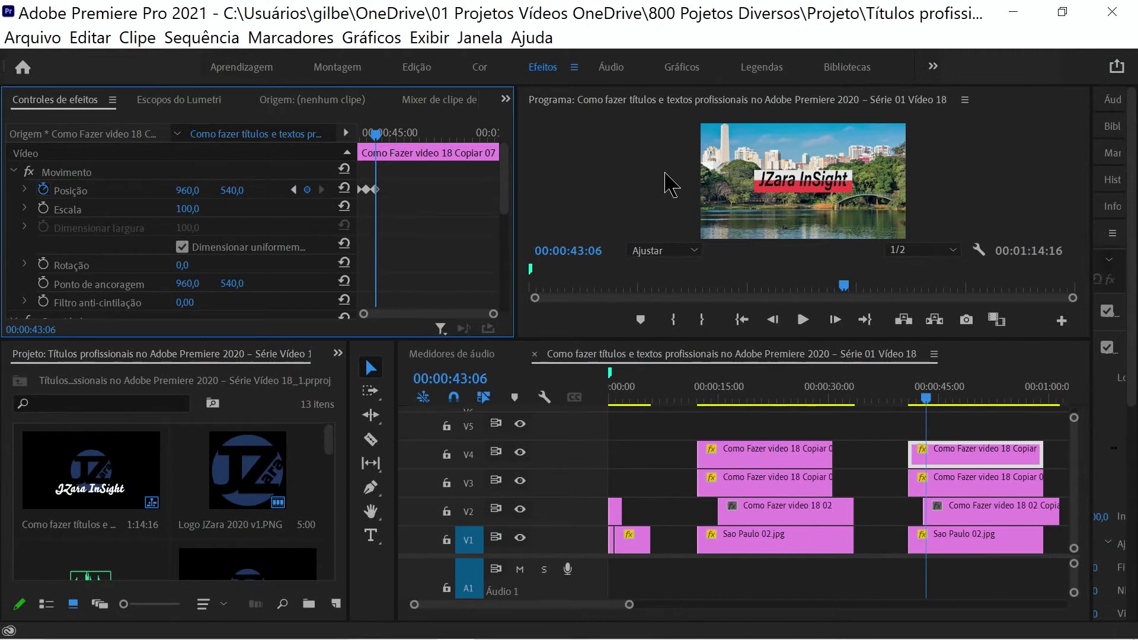
- Add a Mask Path keyframe to the V3 title at 00:00:43:06 and play the animation
left_click_drag(503, 195, 502, 244)
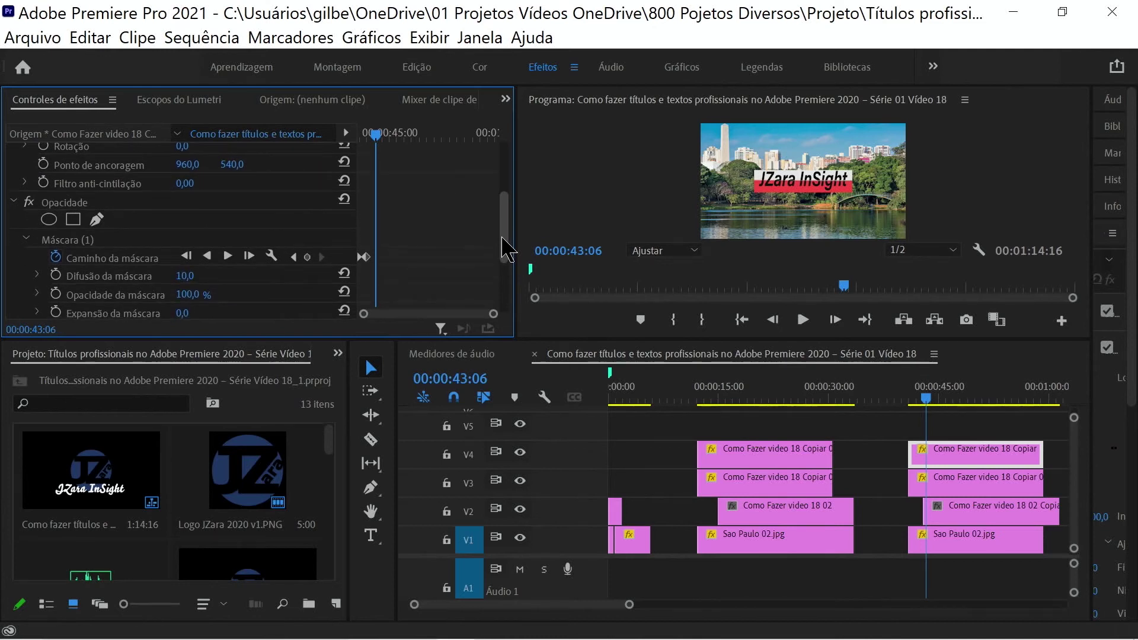
left_click(307, 261)
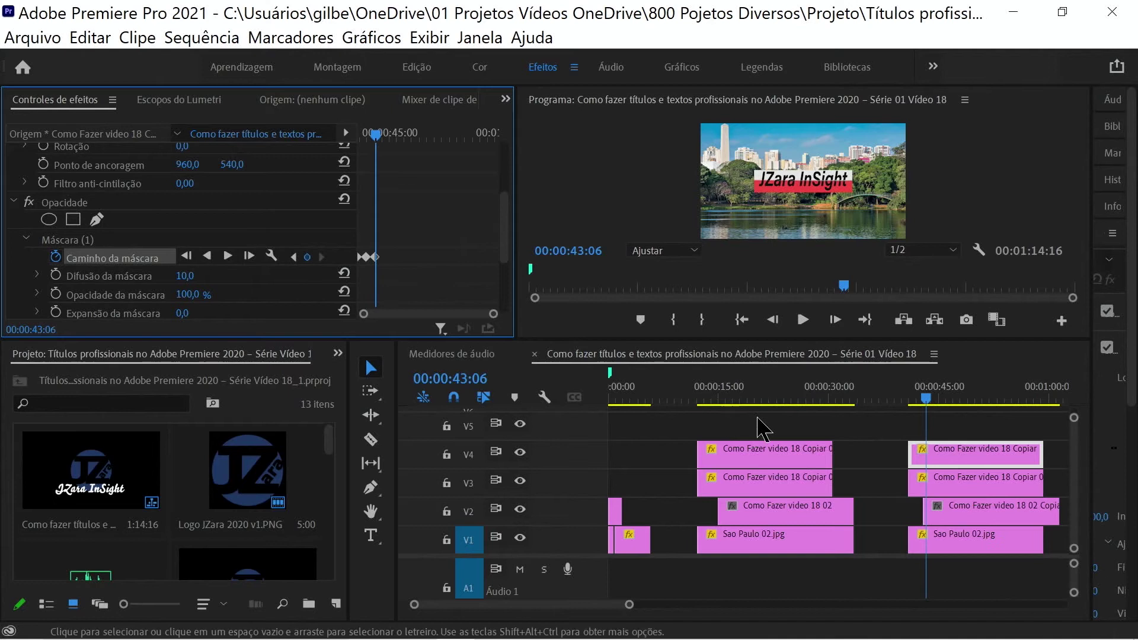
left_click(308, 262)
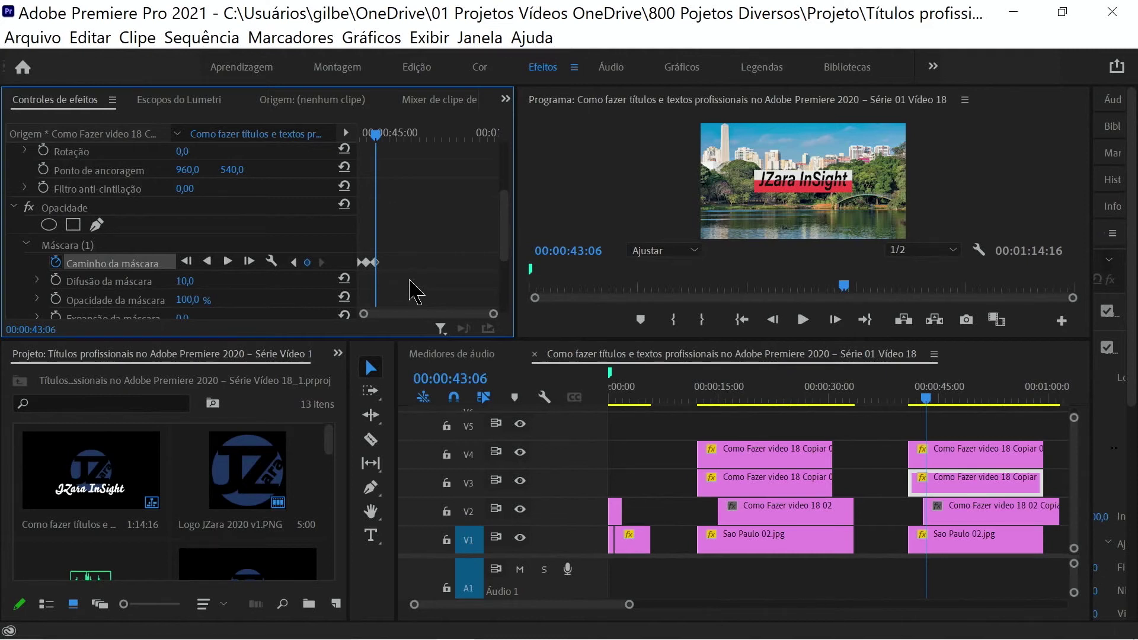
key("space")
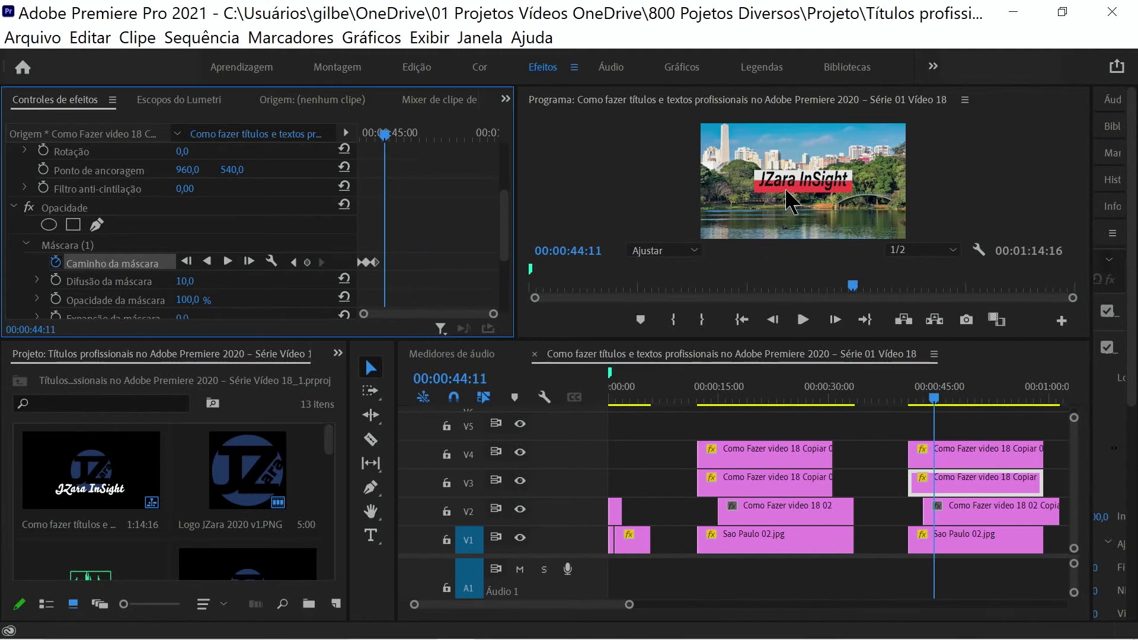
- Move the V4 mask down to hide the red bar and keyframe V3's position at 00:00:44:11
left_click(955, 455)
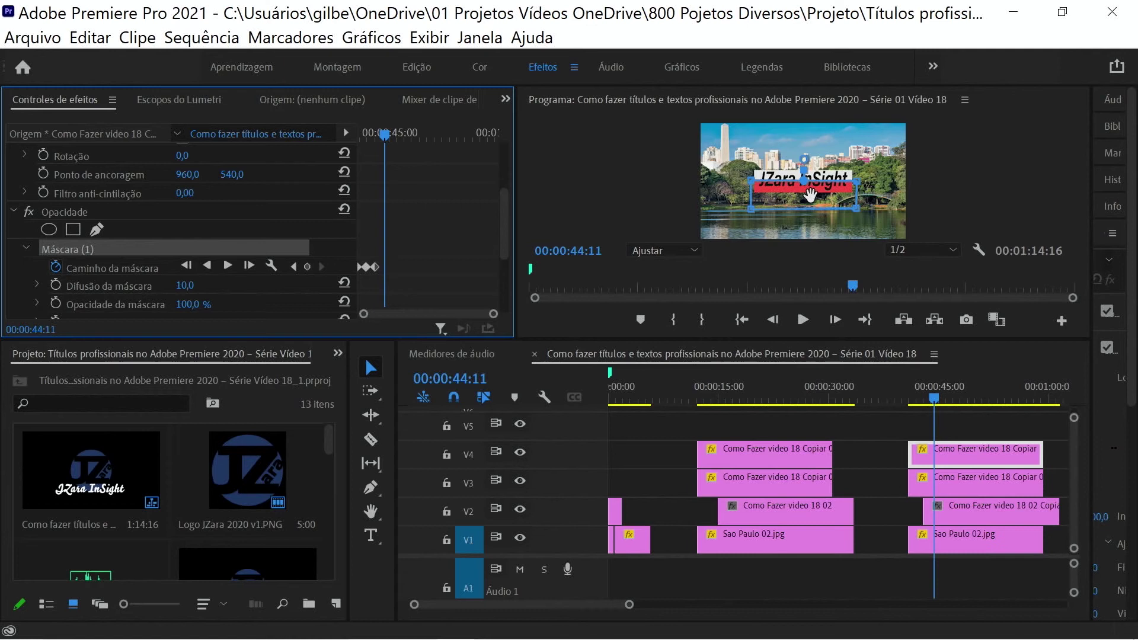
left_click_drag(809, 194, 805, 213)
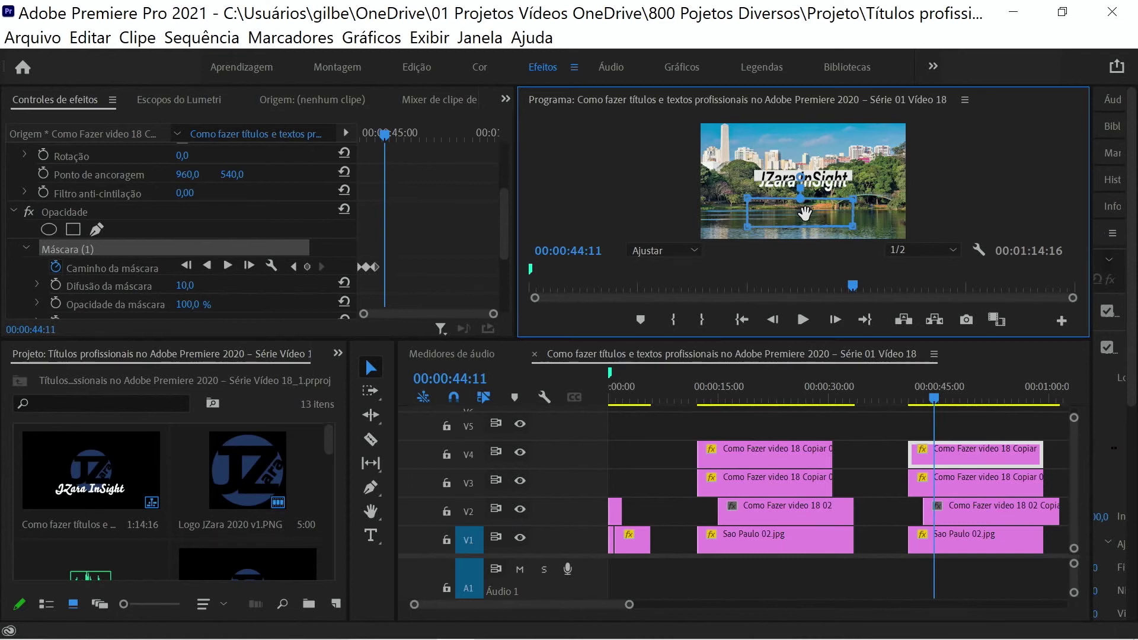
left_click(980, 468)
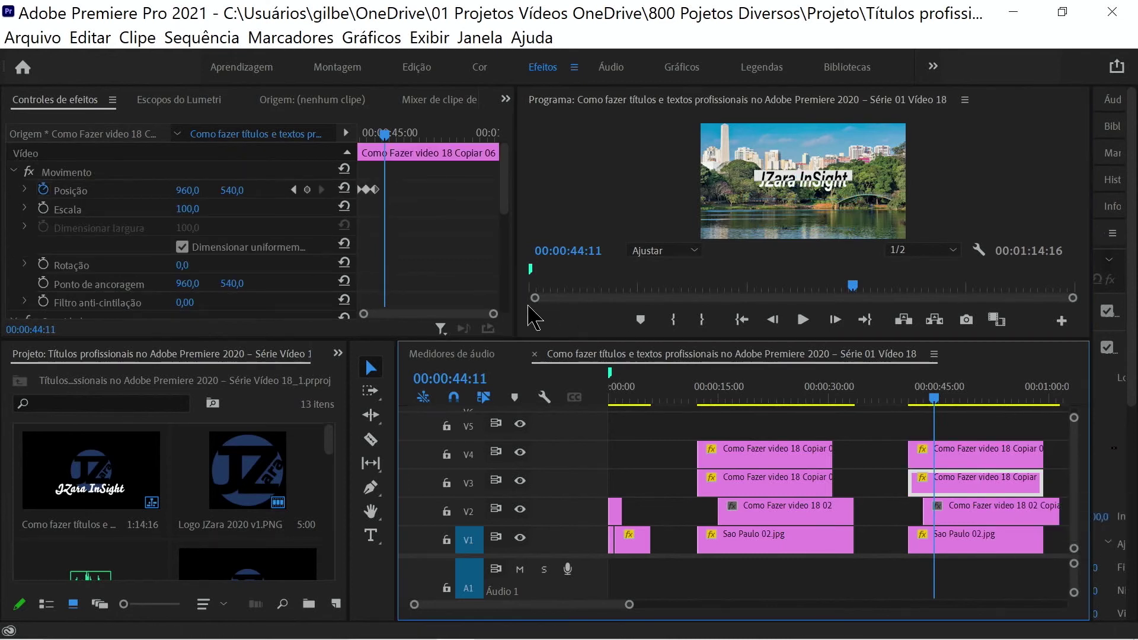
left_click(307, 190)
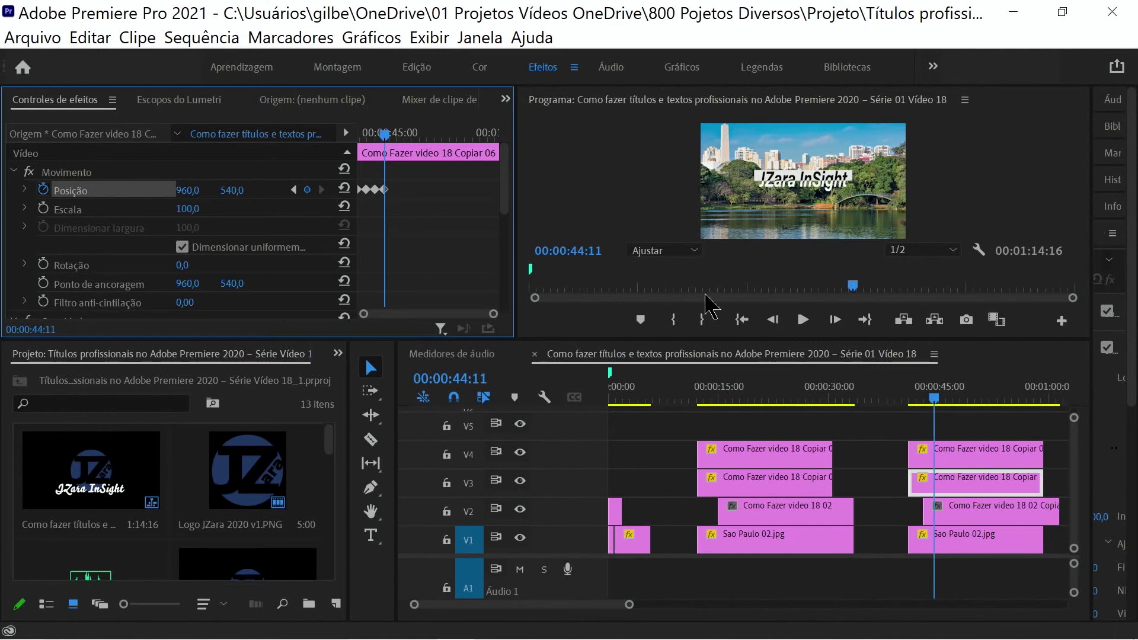
- At 00:00:45:06, drag the V3 title's mask below the title text
key("space")
key("space")
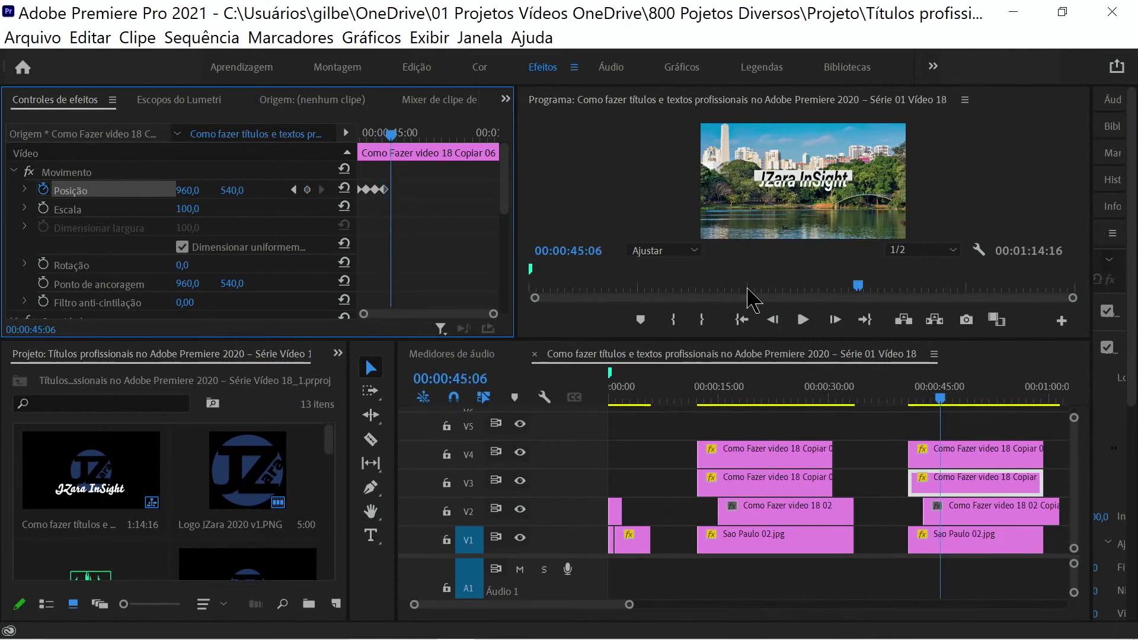
scroll(89, 297, "down", 3)
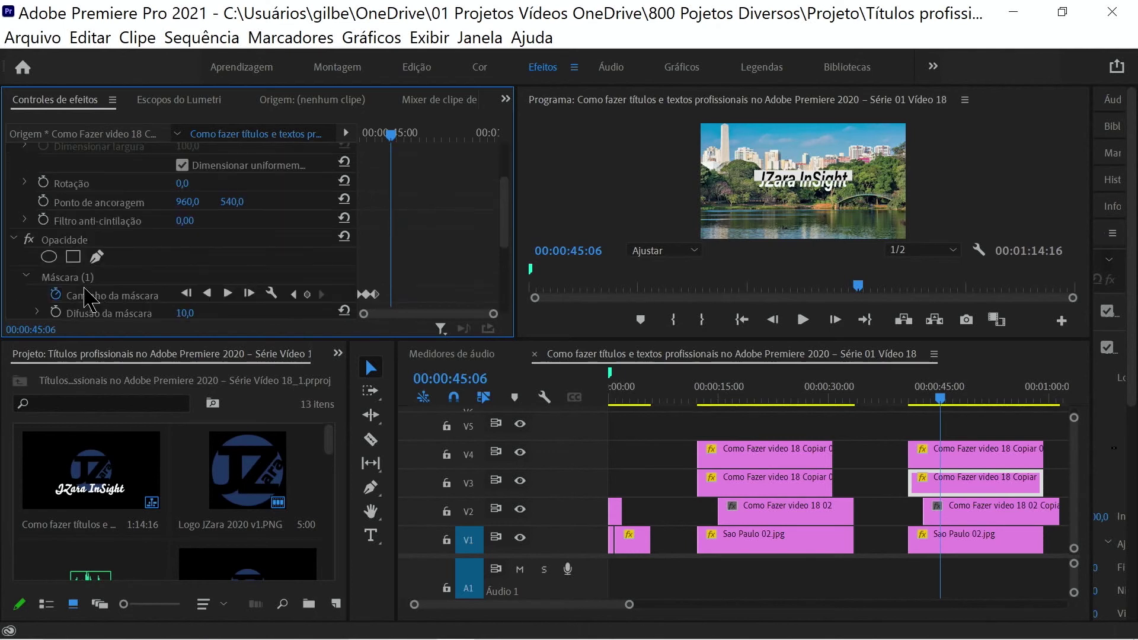
left_click(71, 278)
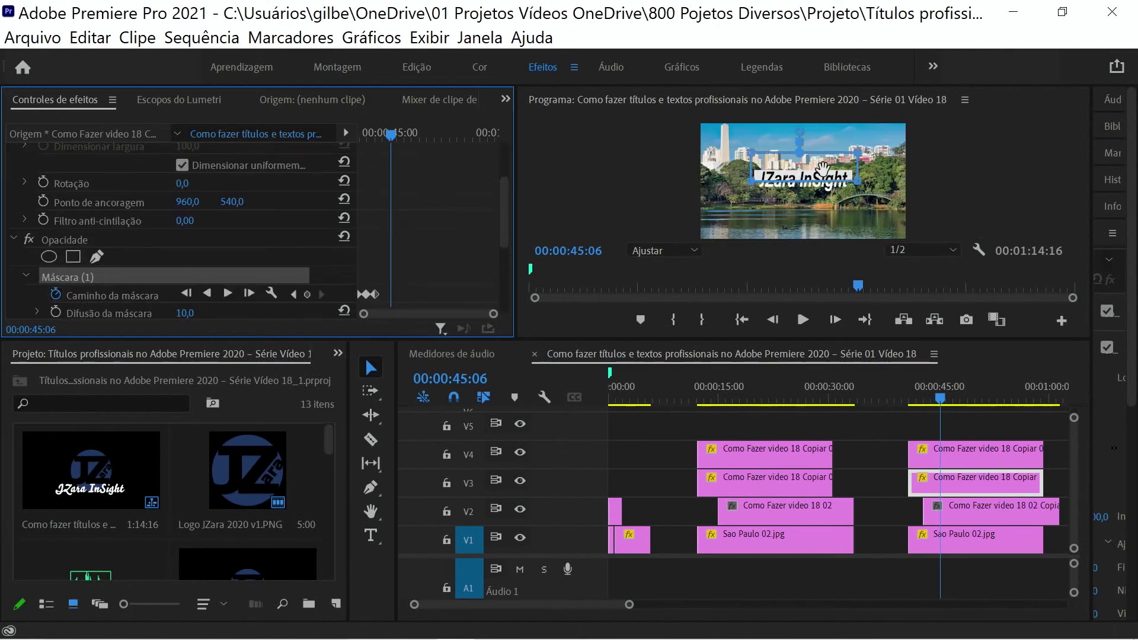
left_click_drag(823, 170, 821, 215)
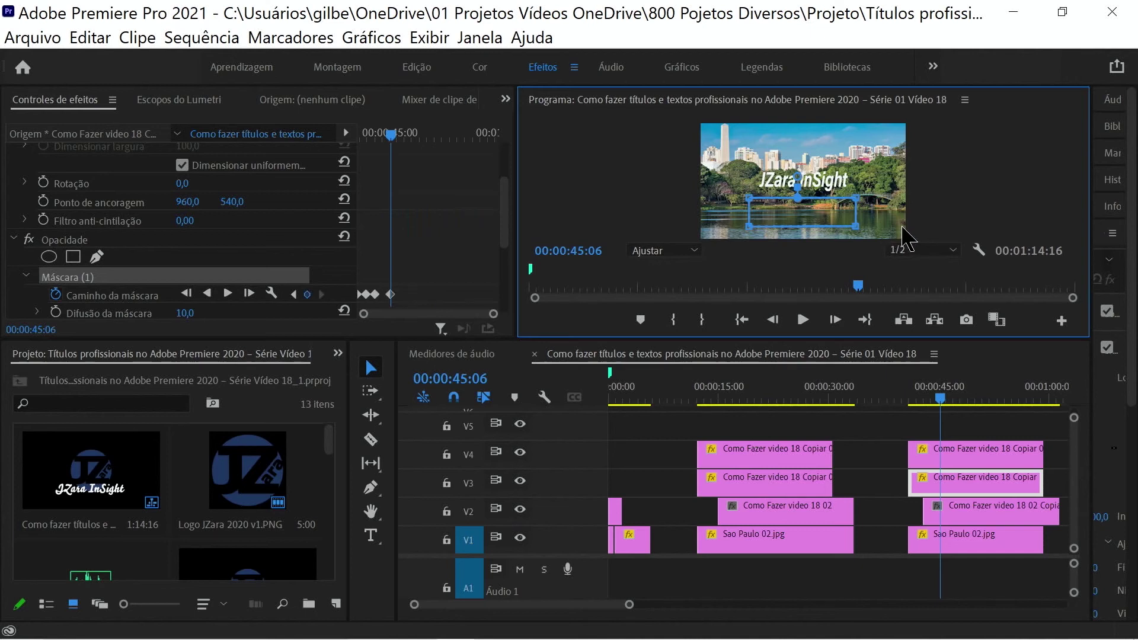
left_click(918, 399)
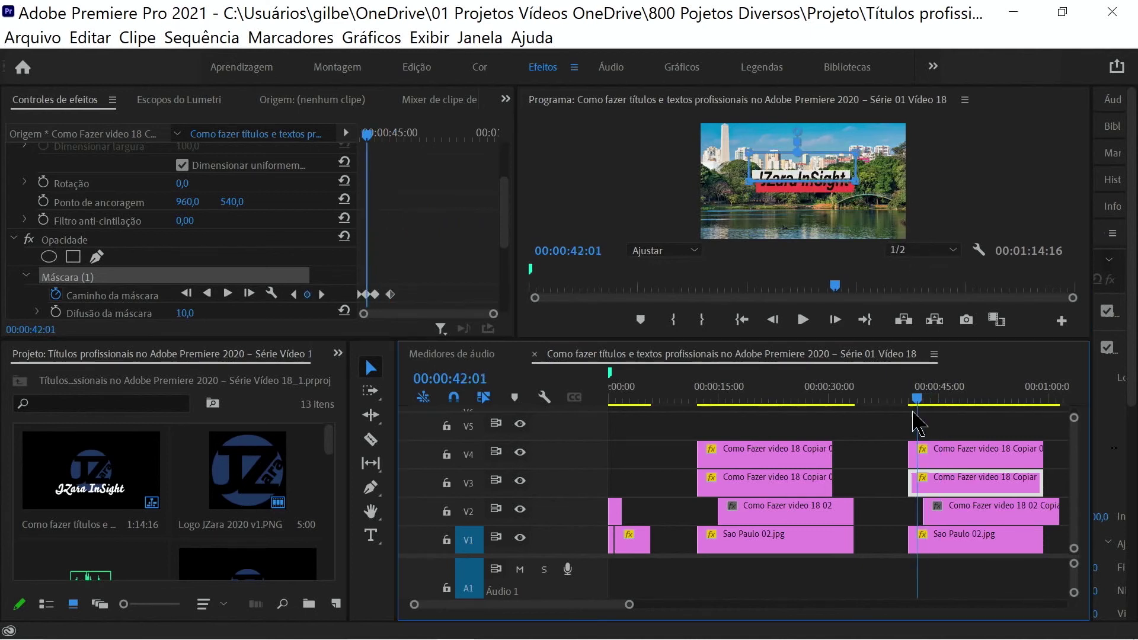
- Play the title animation full-screen from 00:00:40:05, stopping at 00:00:46:22
left_click_drag(913, 412, 900, 414)
key("grave")
key("space")
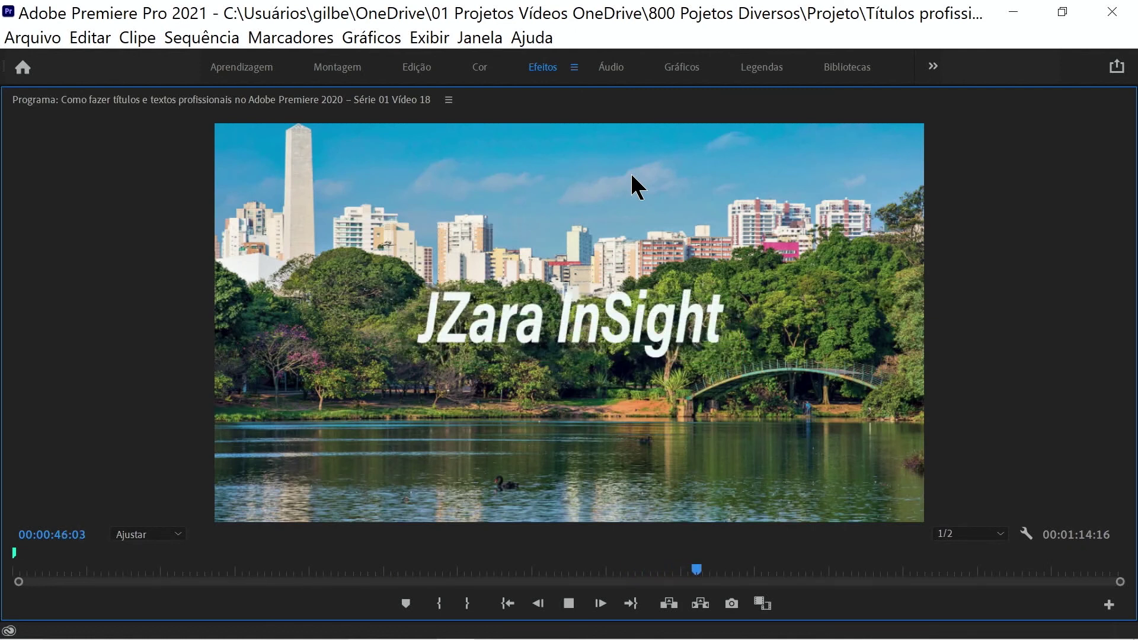
key("space")
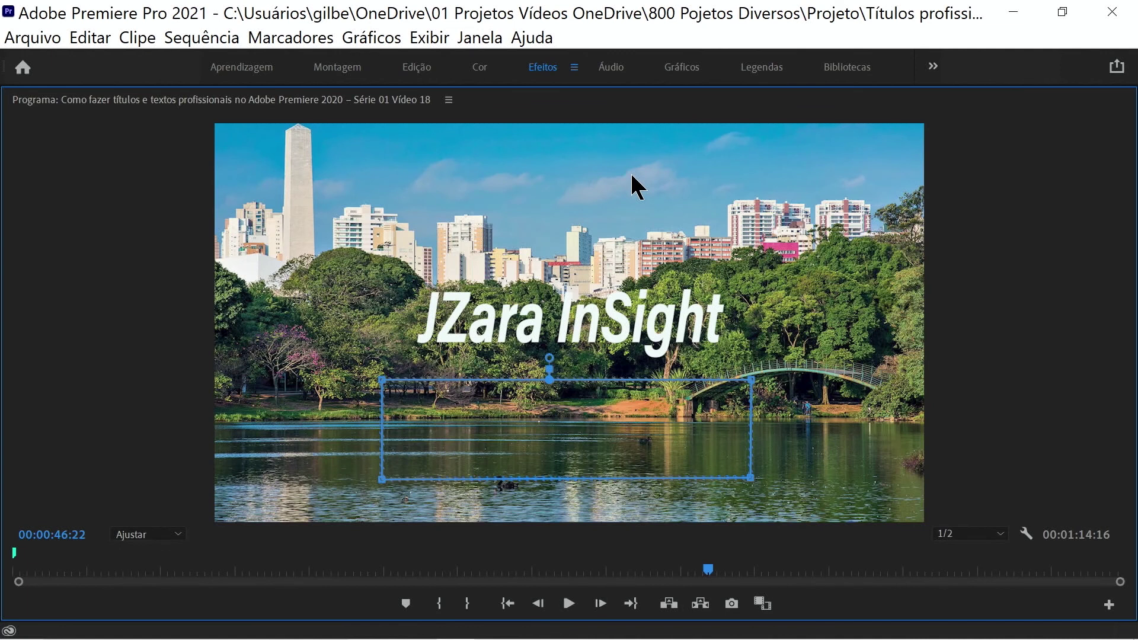